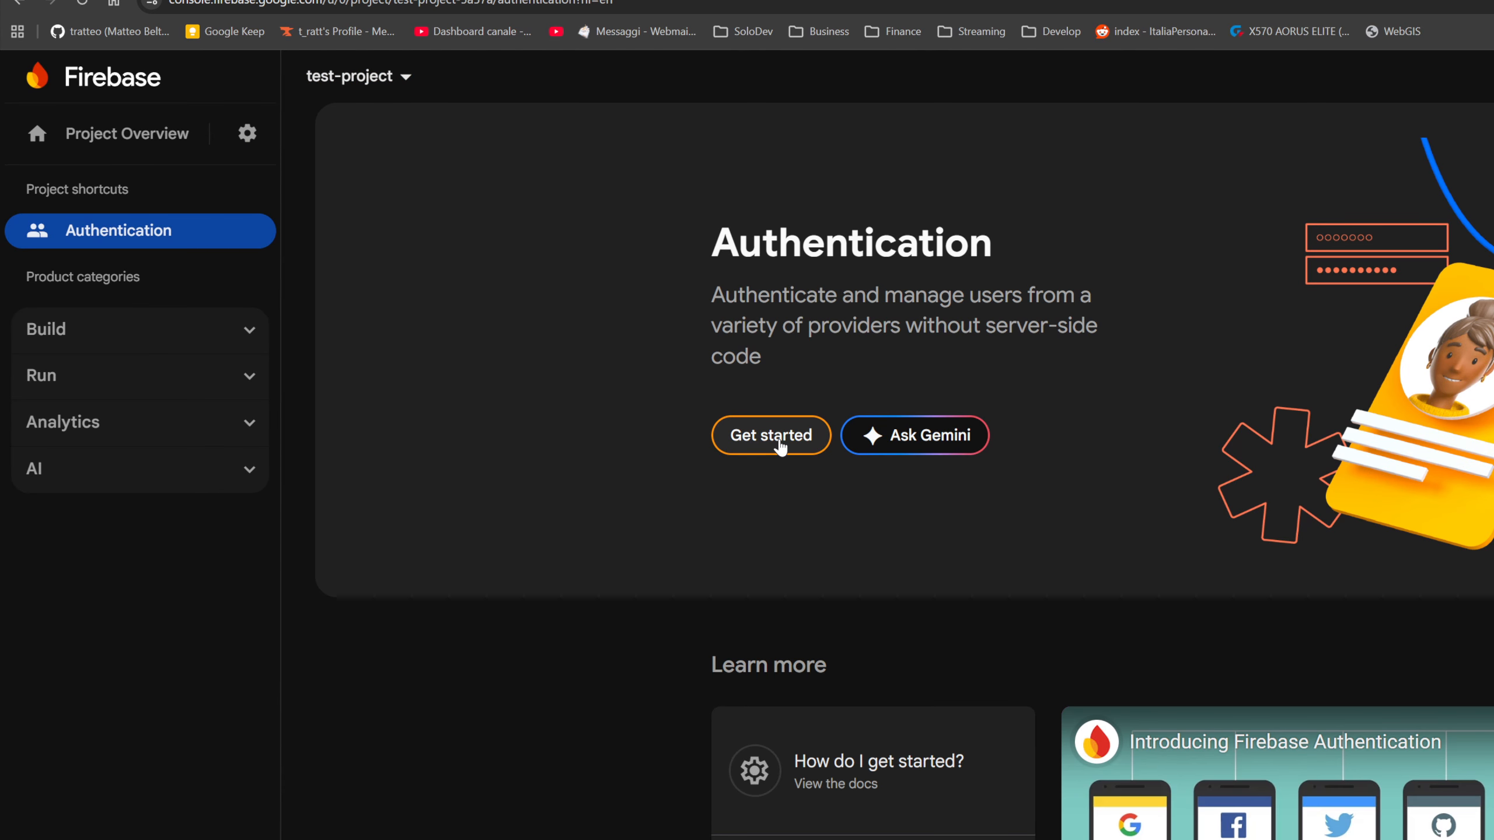
- Set up Authentication for the project and enable the Email/Password sign-in provider without passwordless email link
left_click(779, 446)
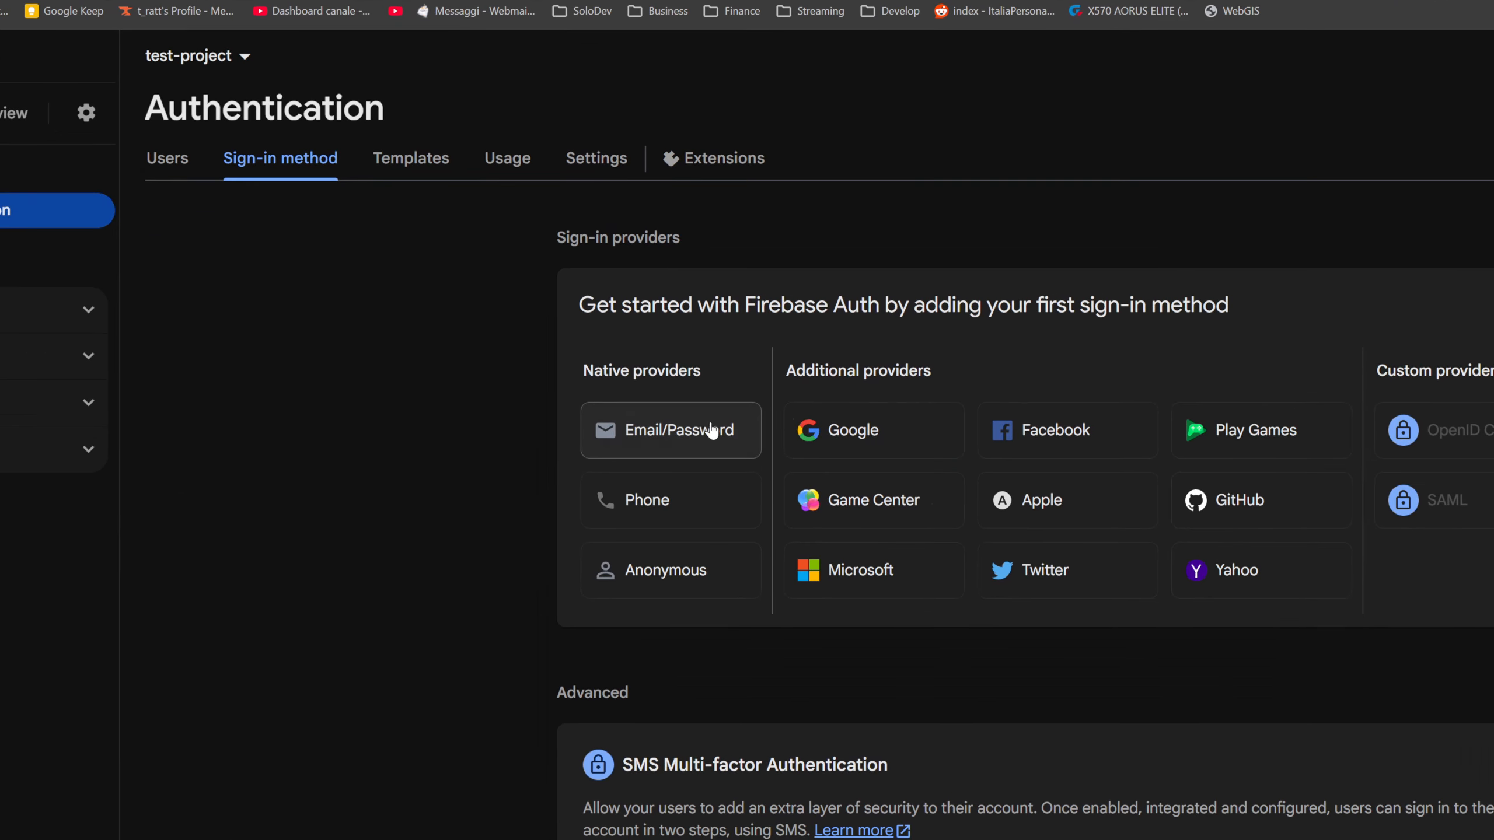
left_click(740, 430)
left_click(1271, 450)
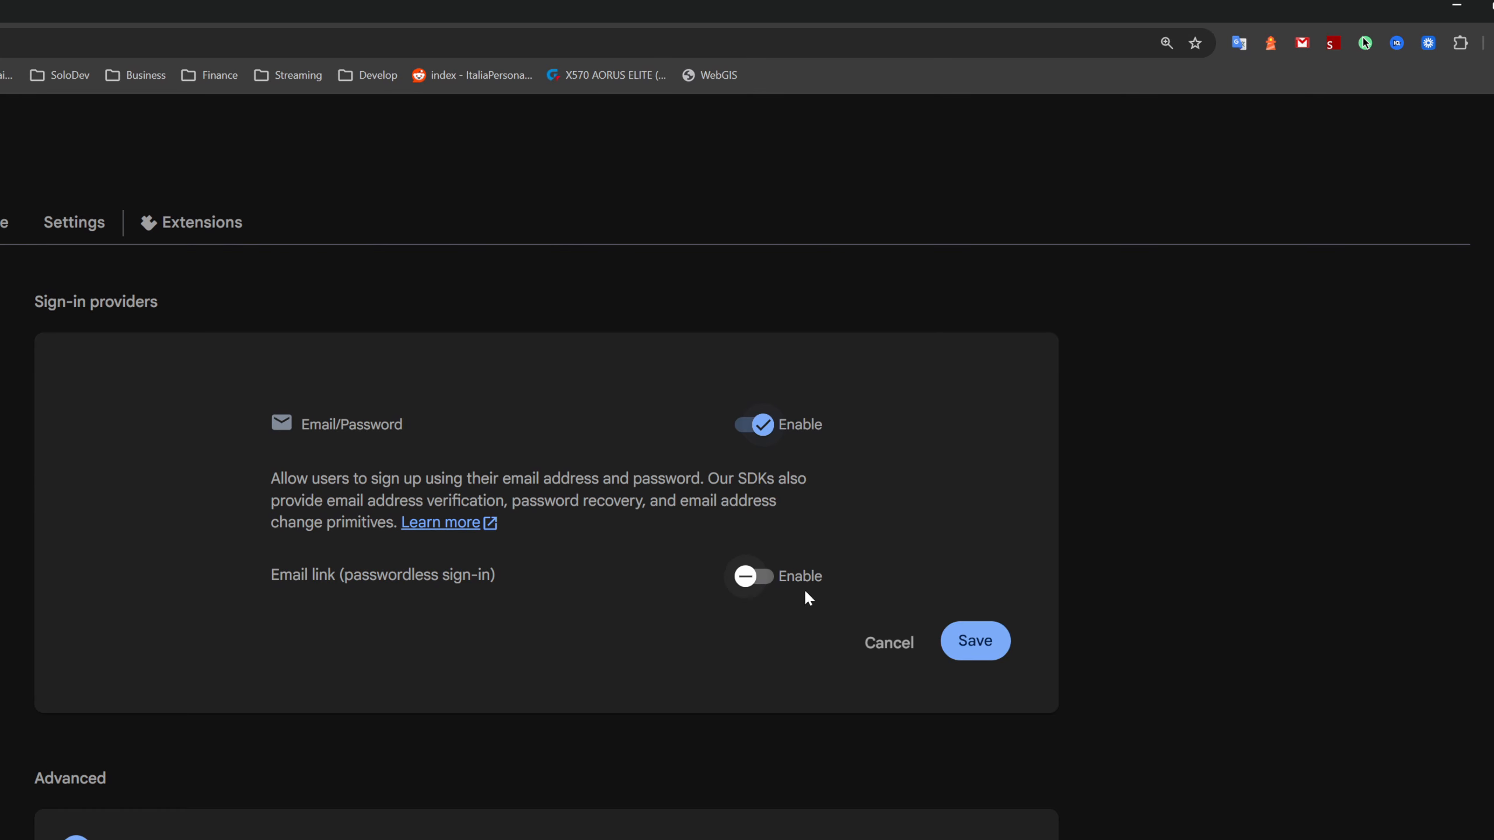
left_click(961, 640)
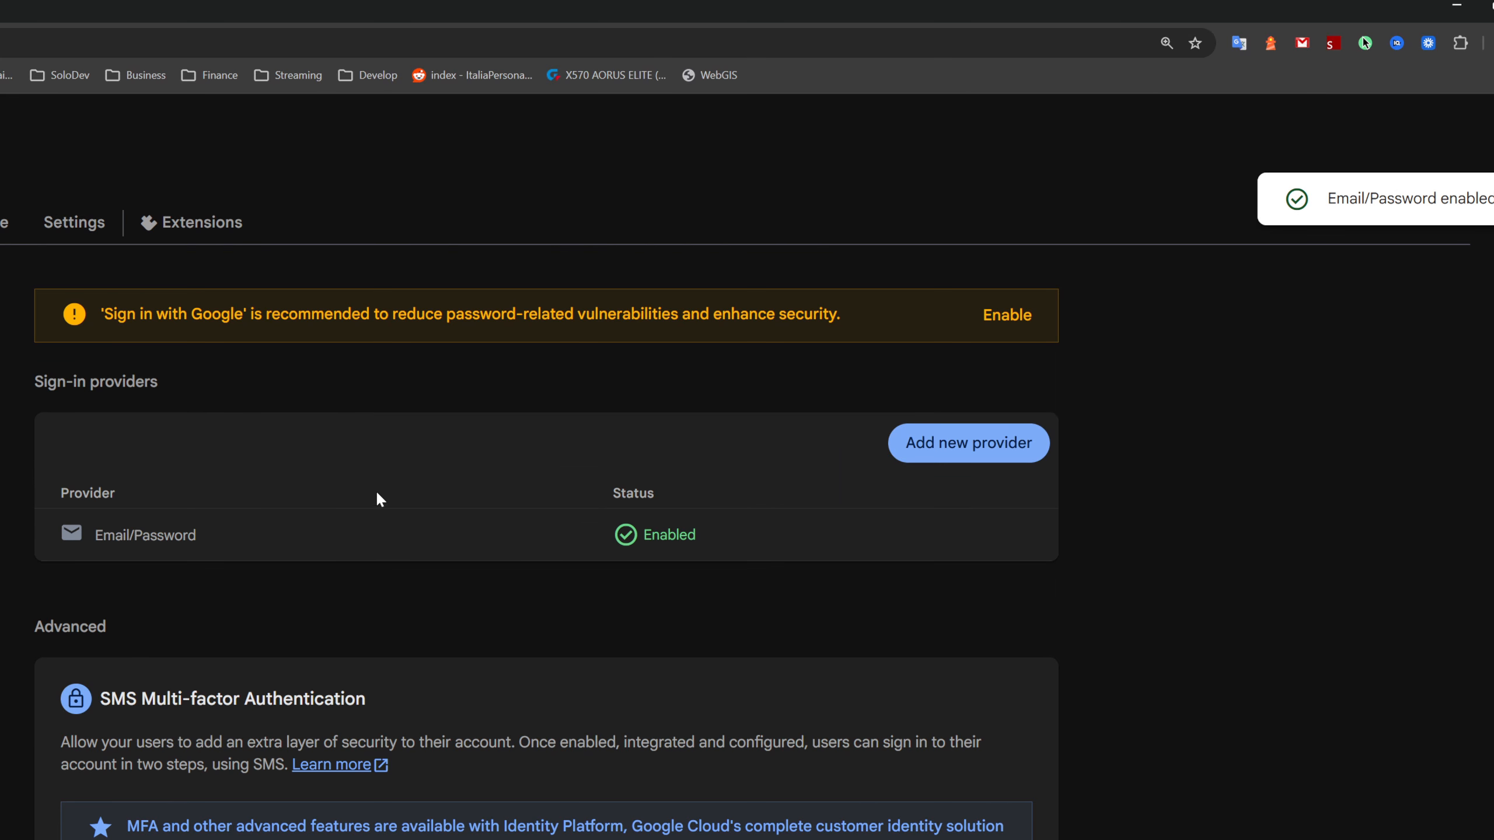
- Add Google as a sign-in provider, enable it, choose the project's support email and save the configuration
left_click(938, 452)
left_click(314, 656)
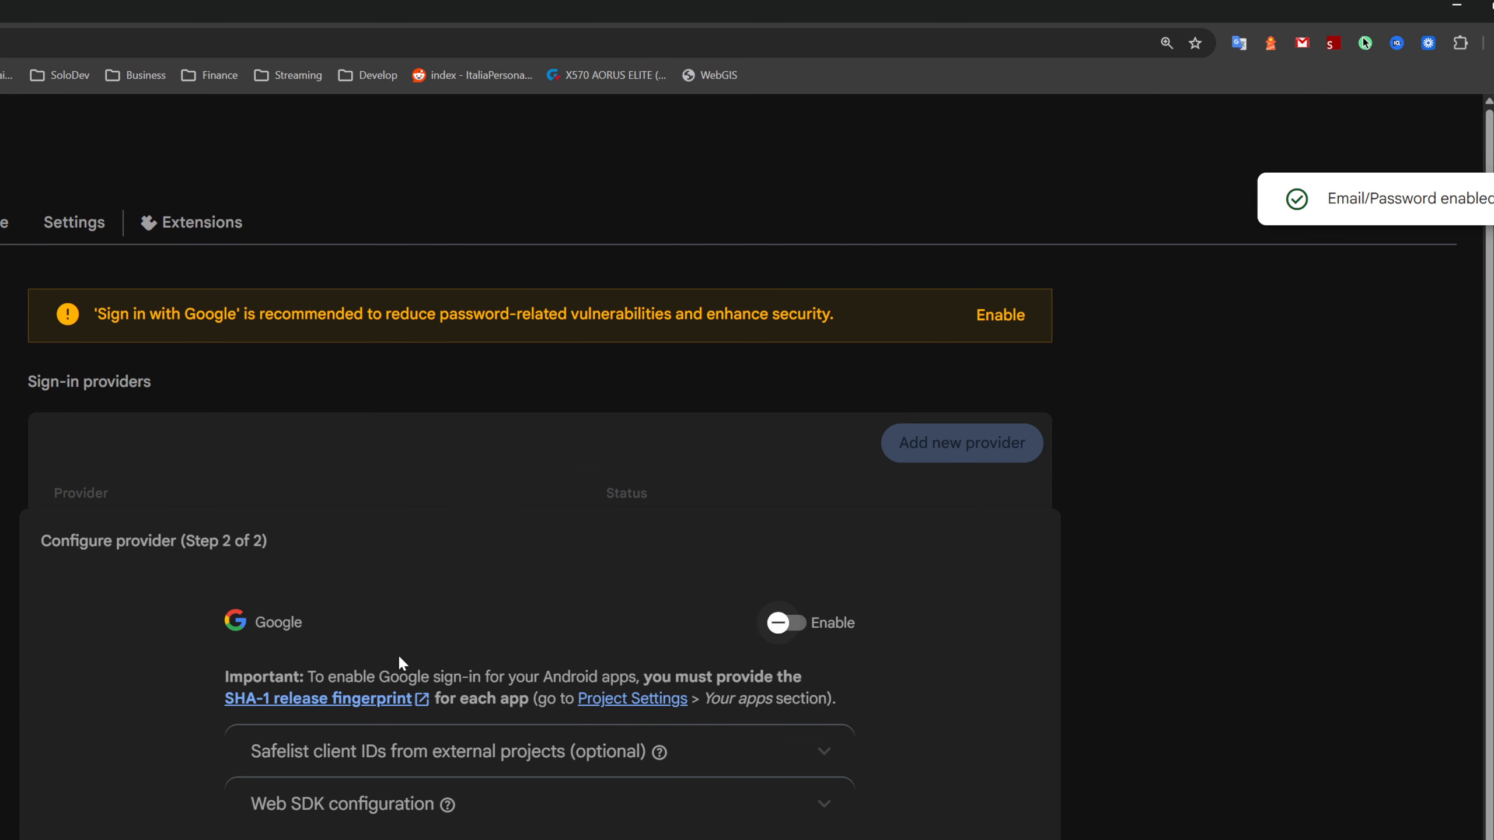
left_click(786, 622)
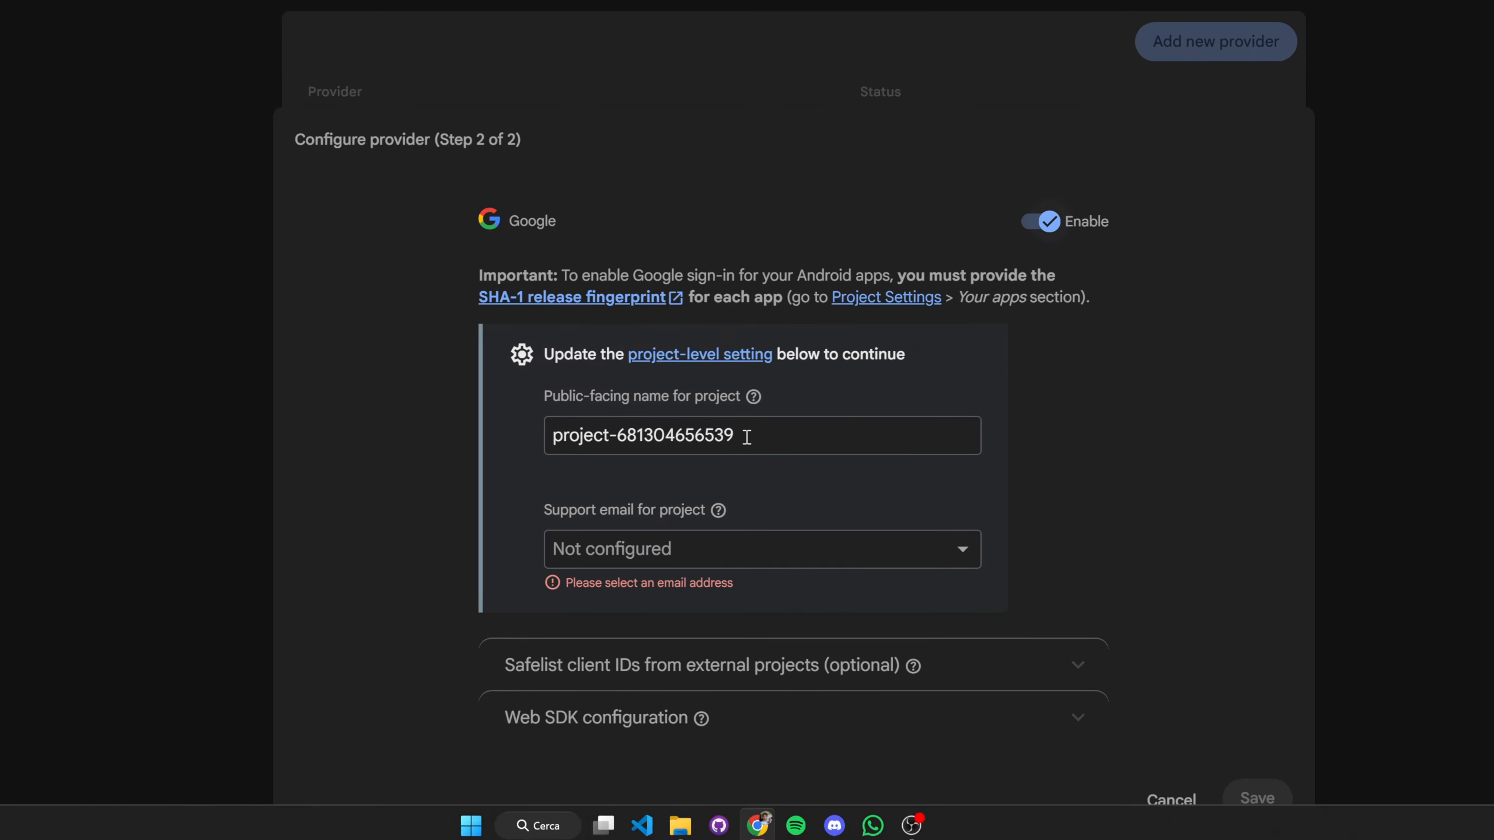
left_click(747, 437)
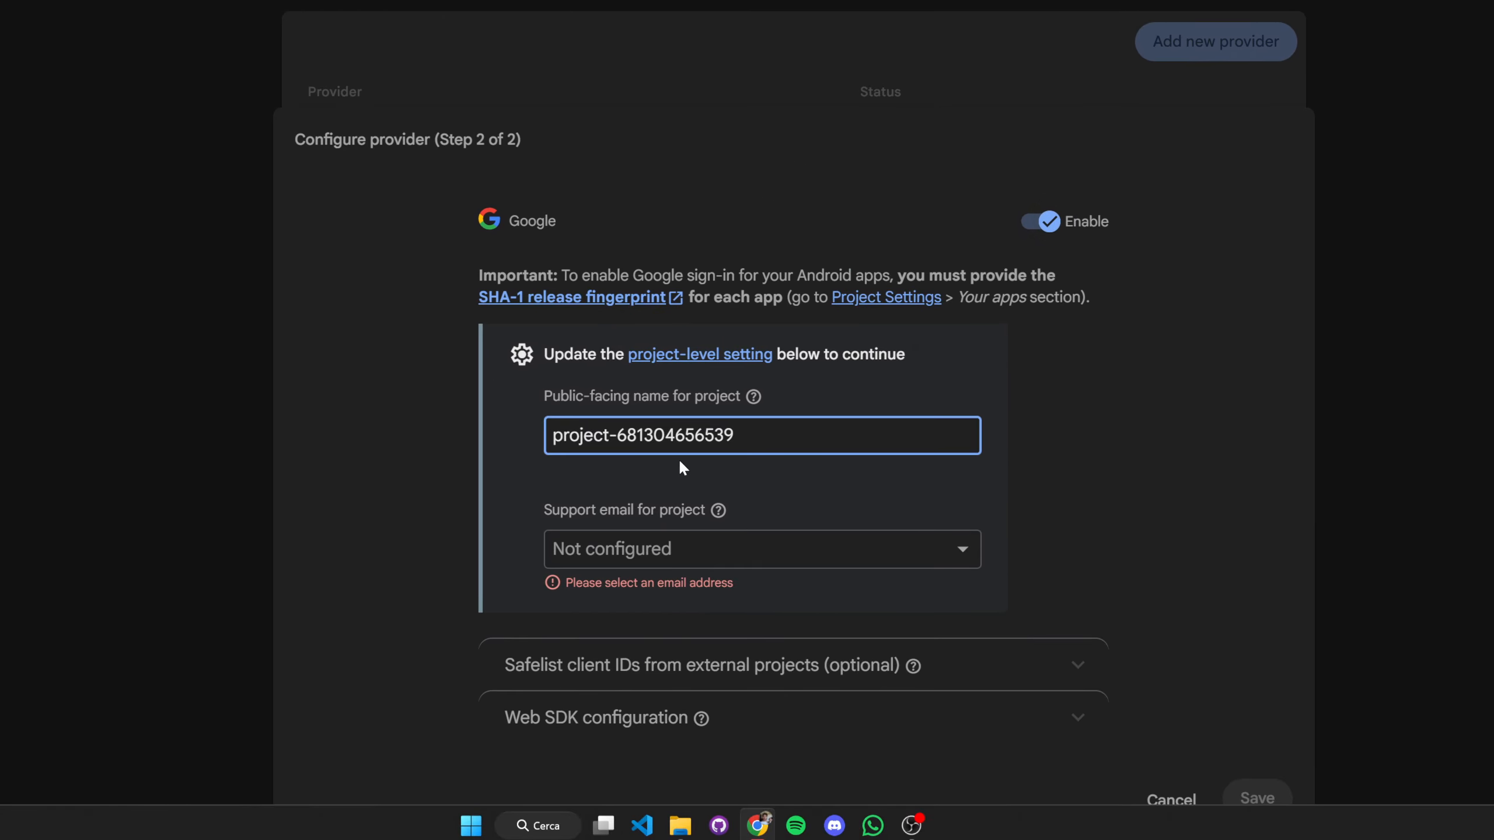
left_click(591, 562)
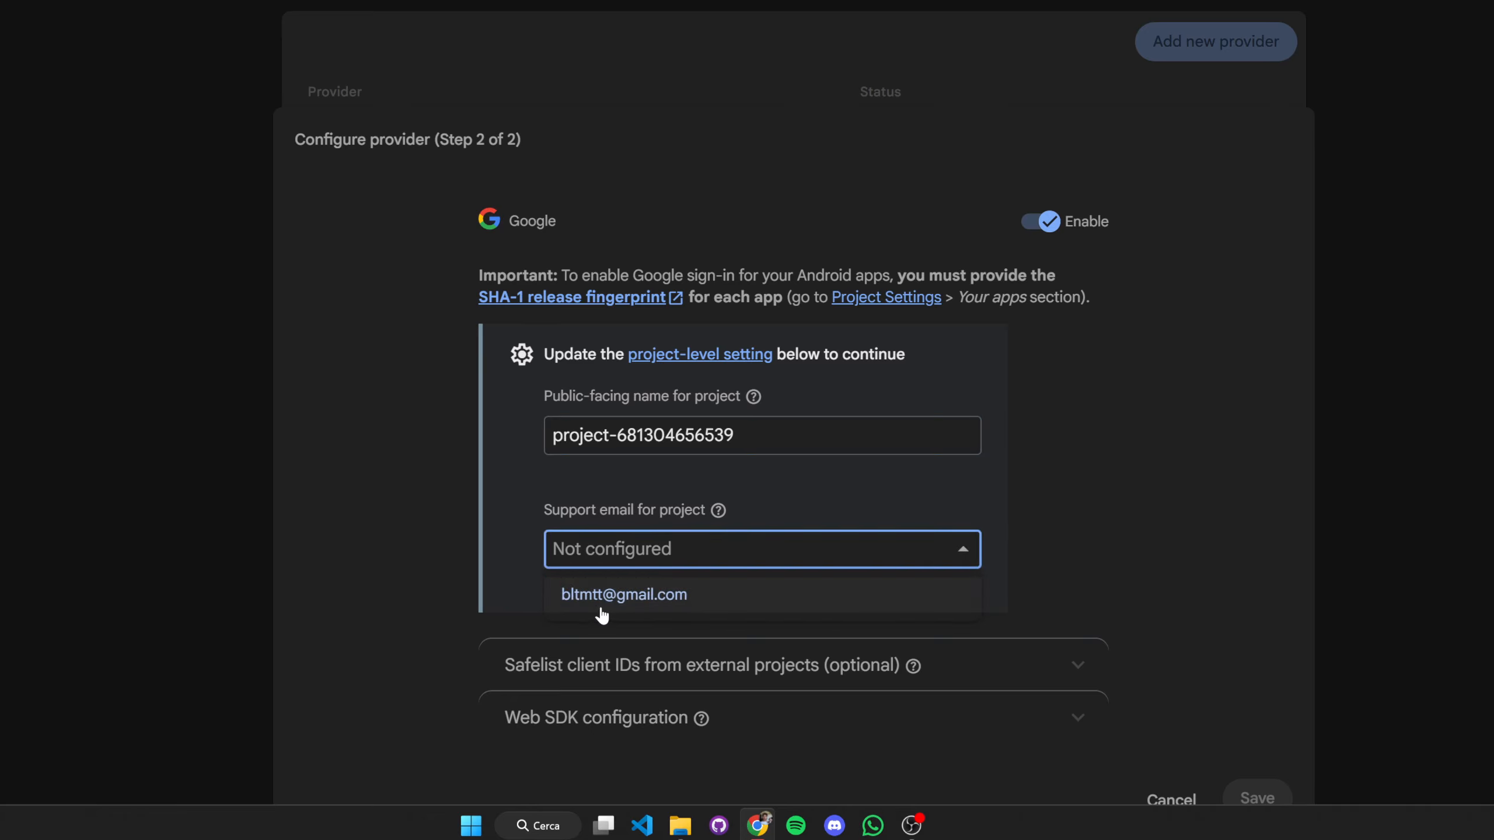
left_click(617, 590)
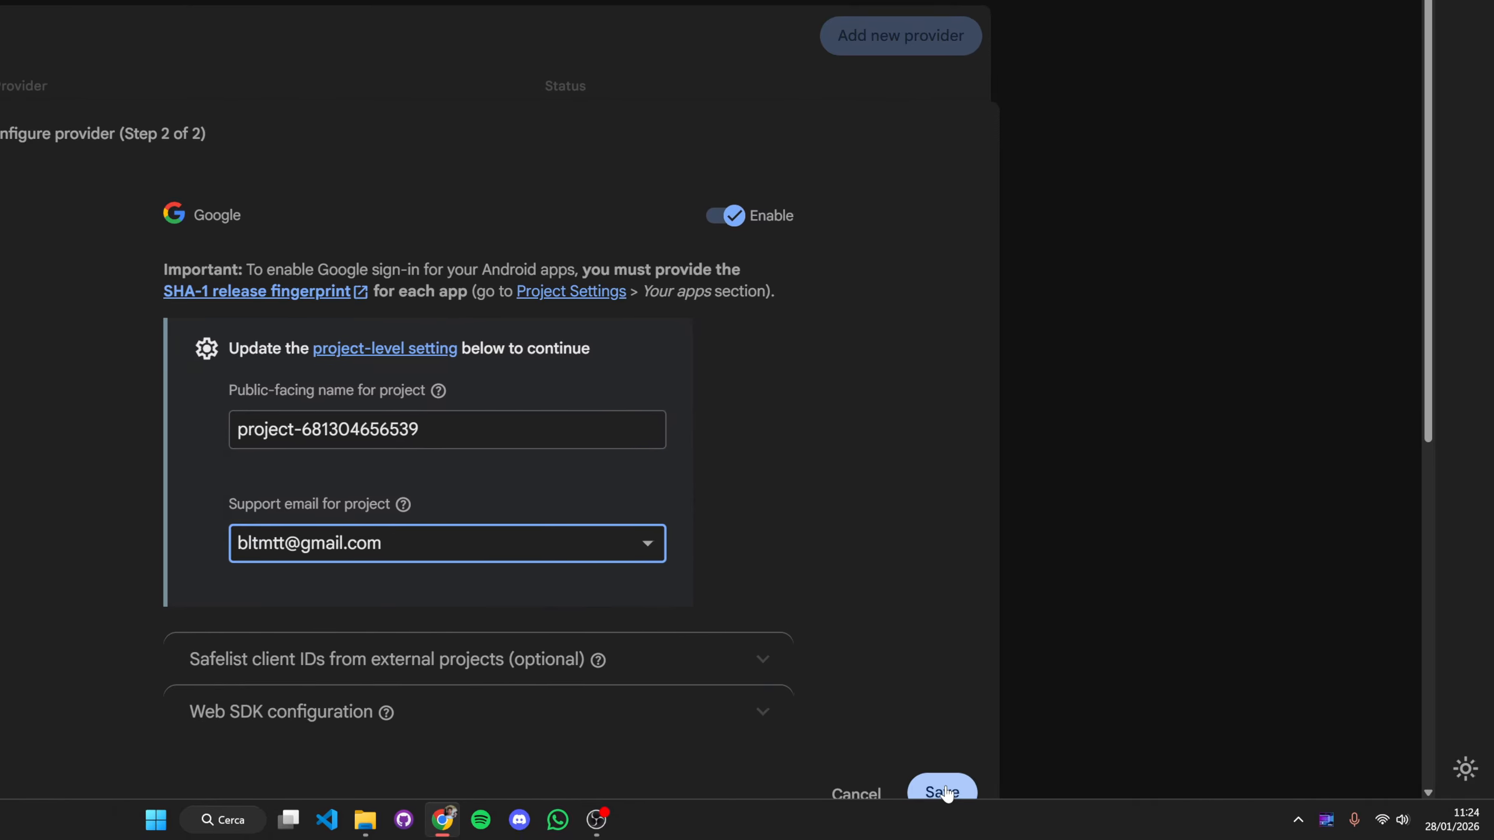
left_click(994, 793)
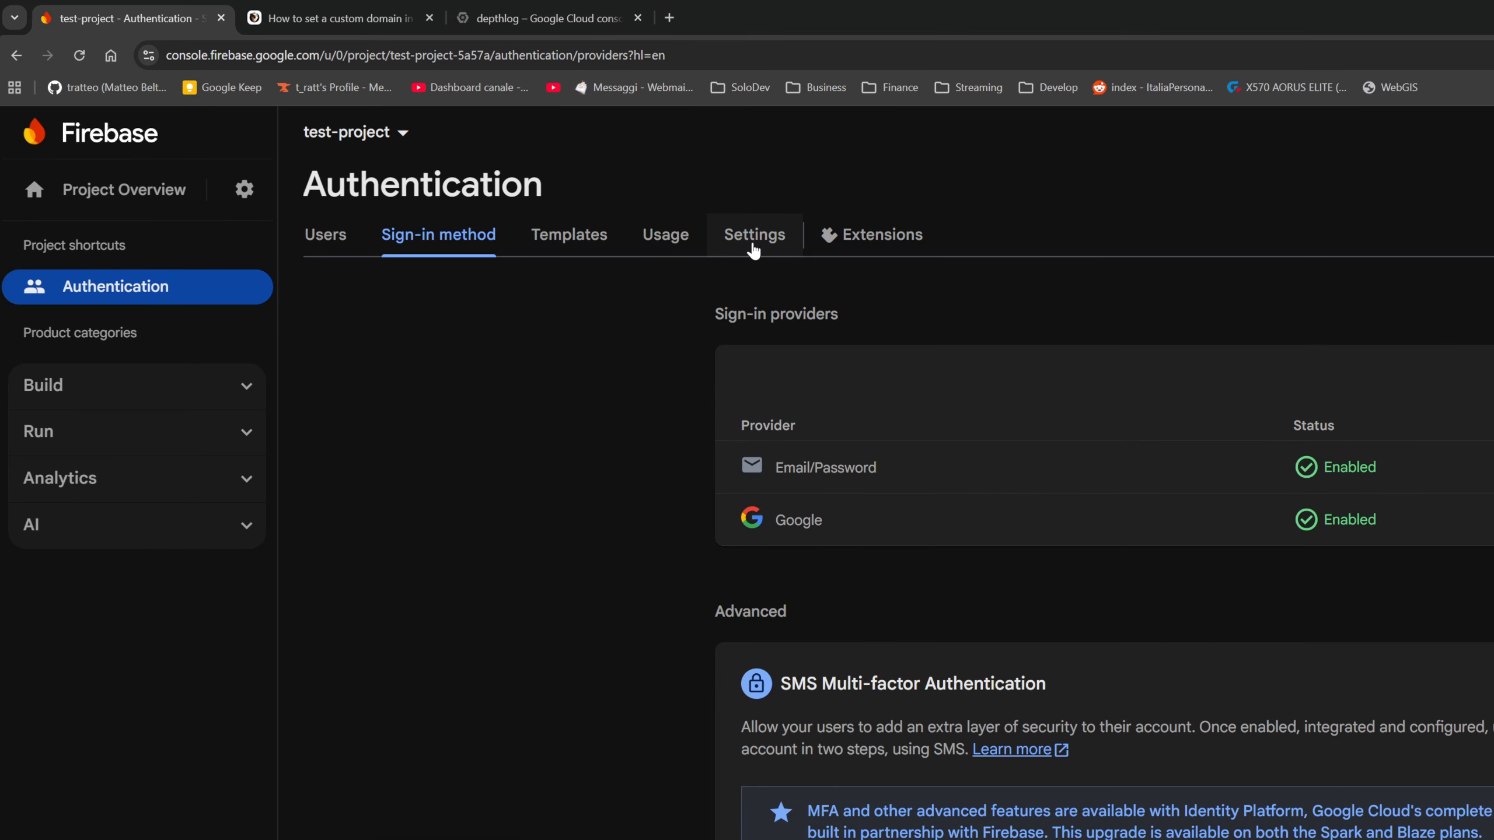
- Add testproject.com to the authorized domains in the Authentication settings
left_click(754, 250)
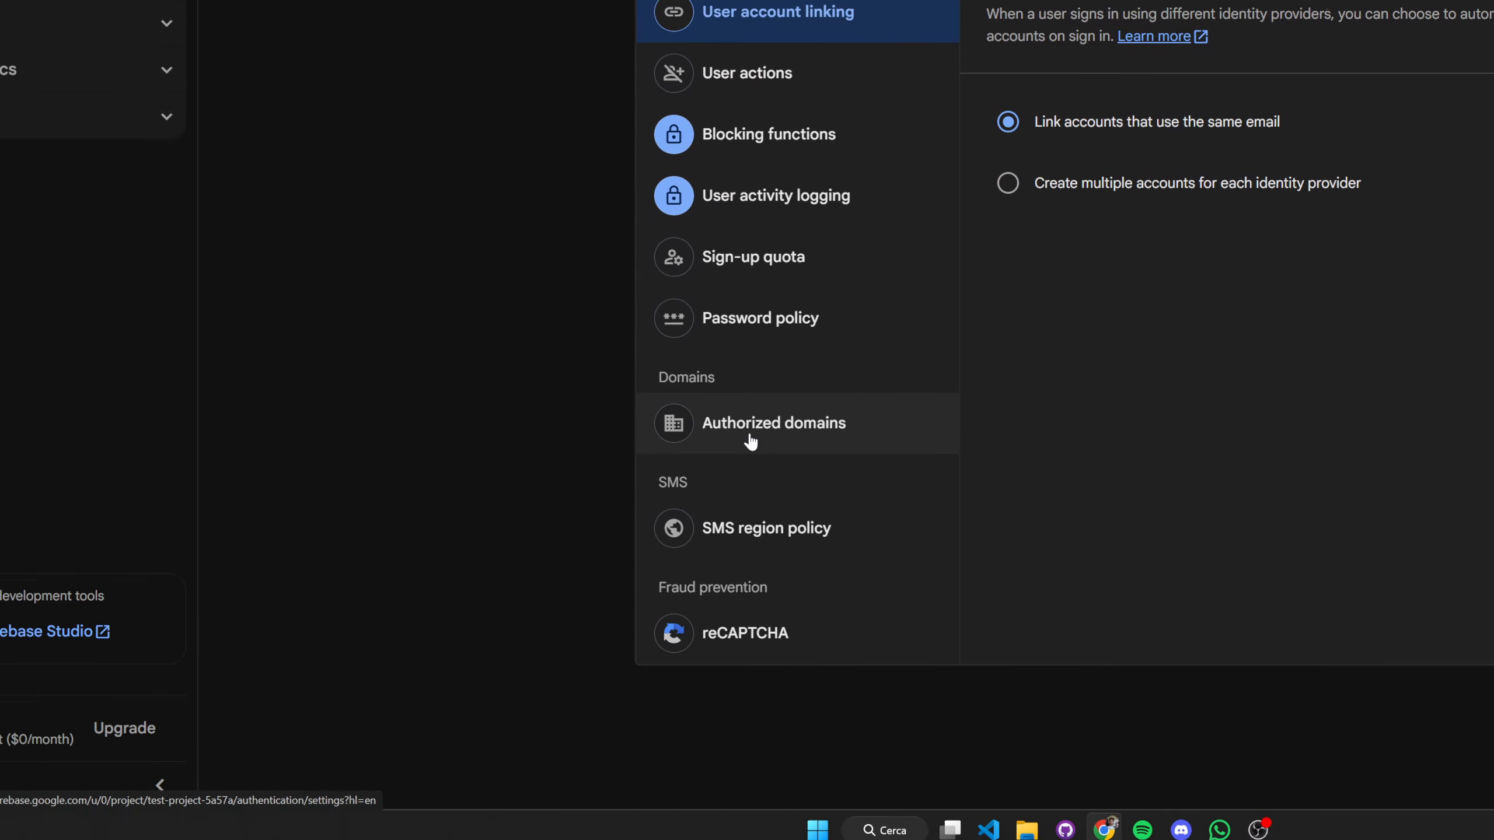
left_click(750, 438)
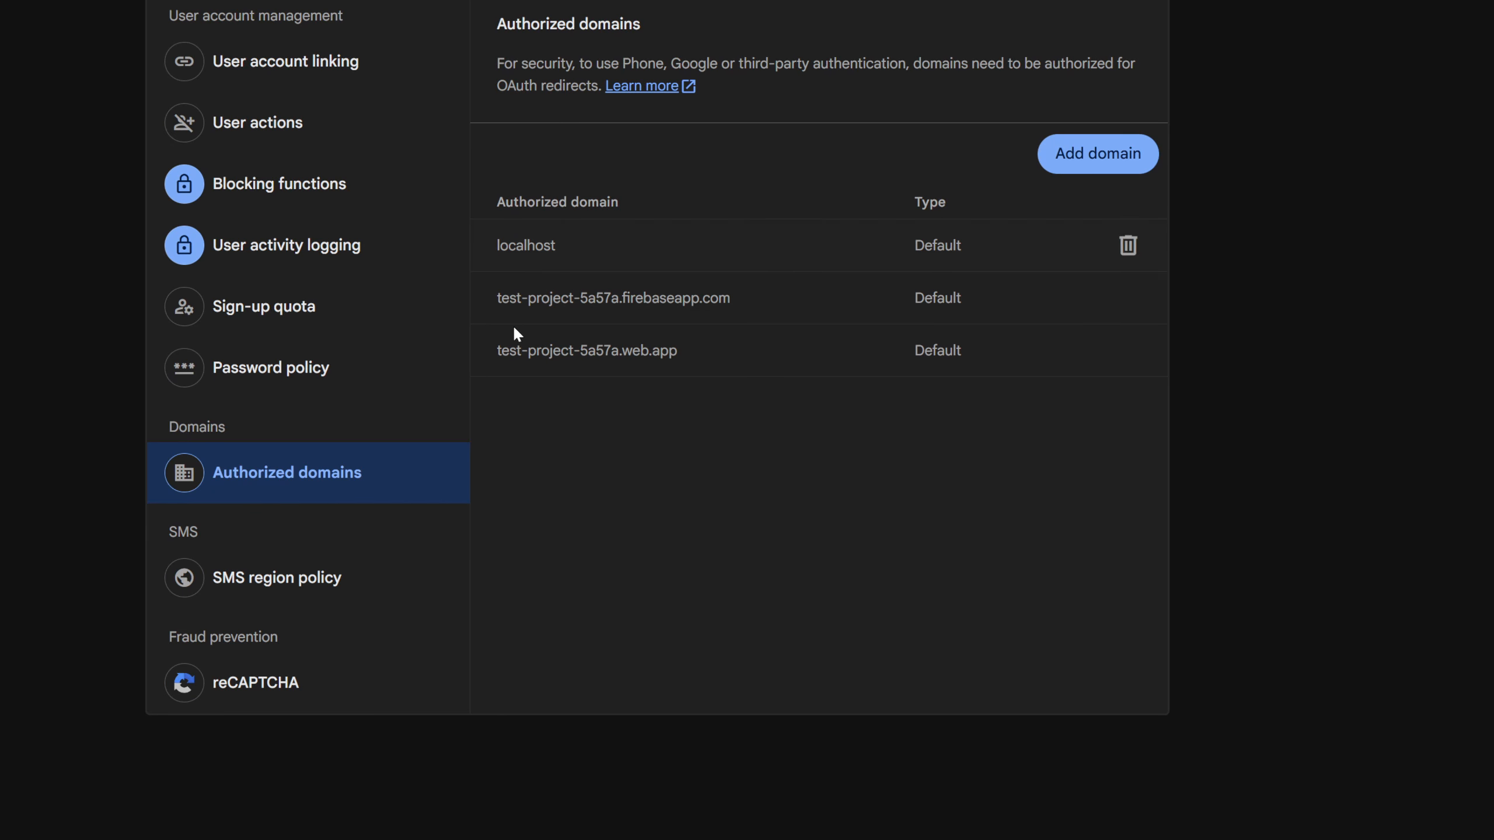
left_click(1097, 154)
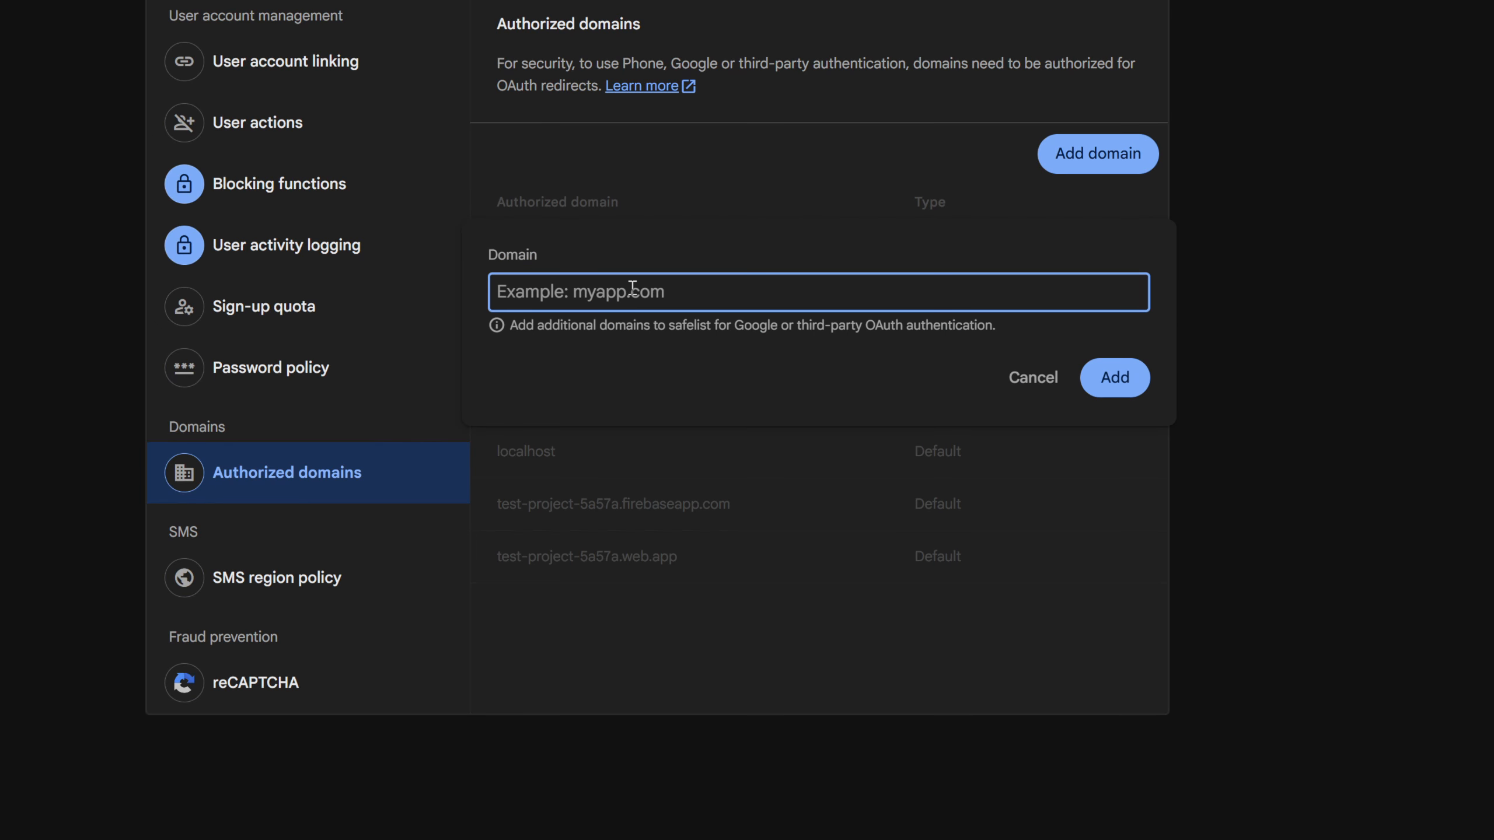
type("testproject.com")
key("Return")
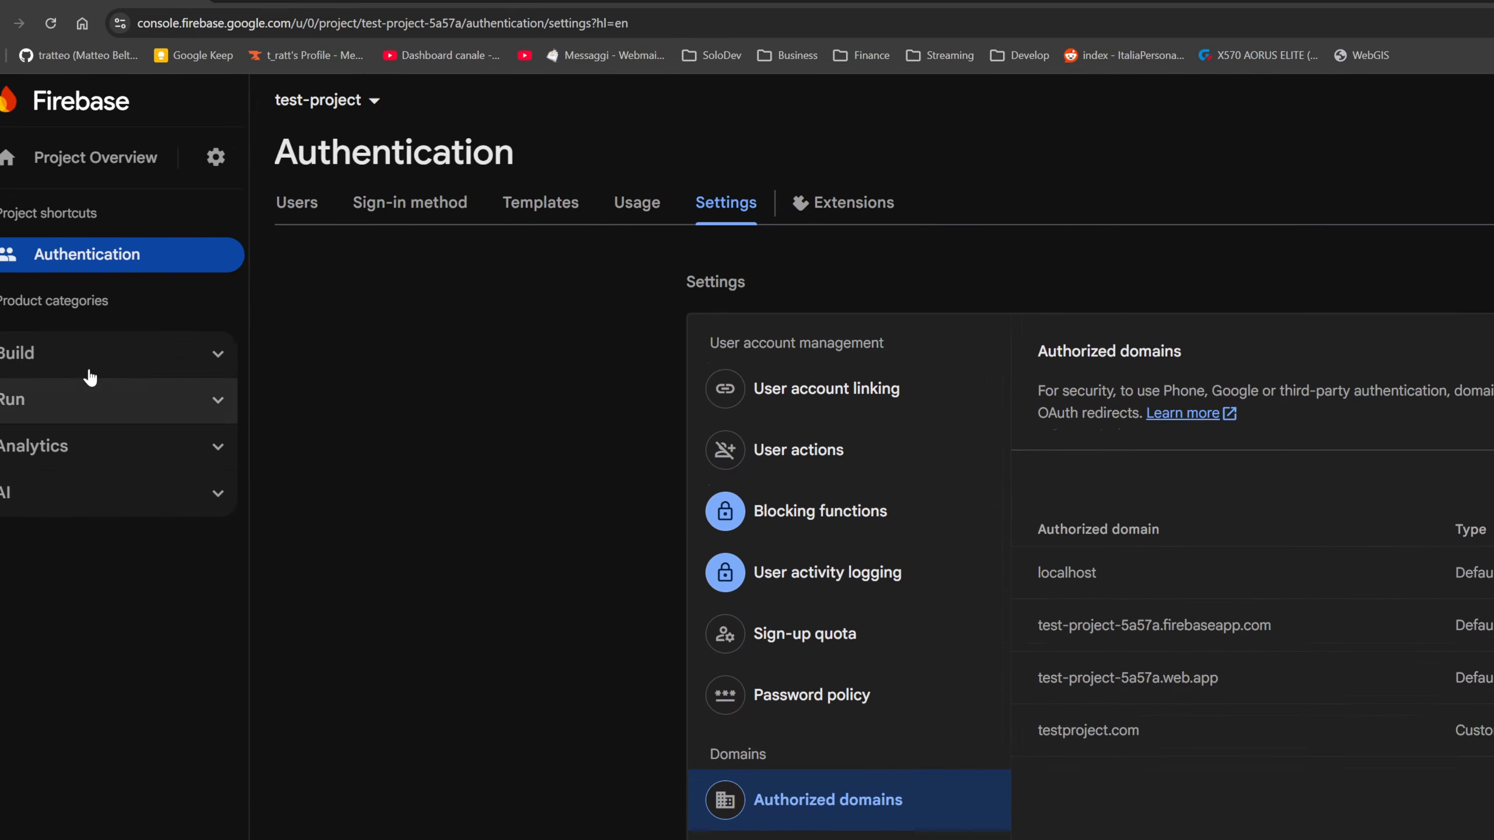
- Set up Firebase Hosting, going through the CLI installation, project initialization and deployment instructions to reach the site dashboard
left_click(88, 358)
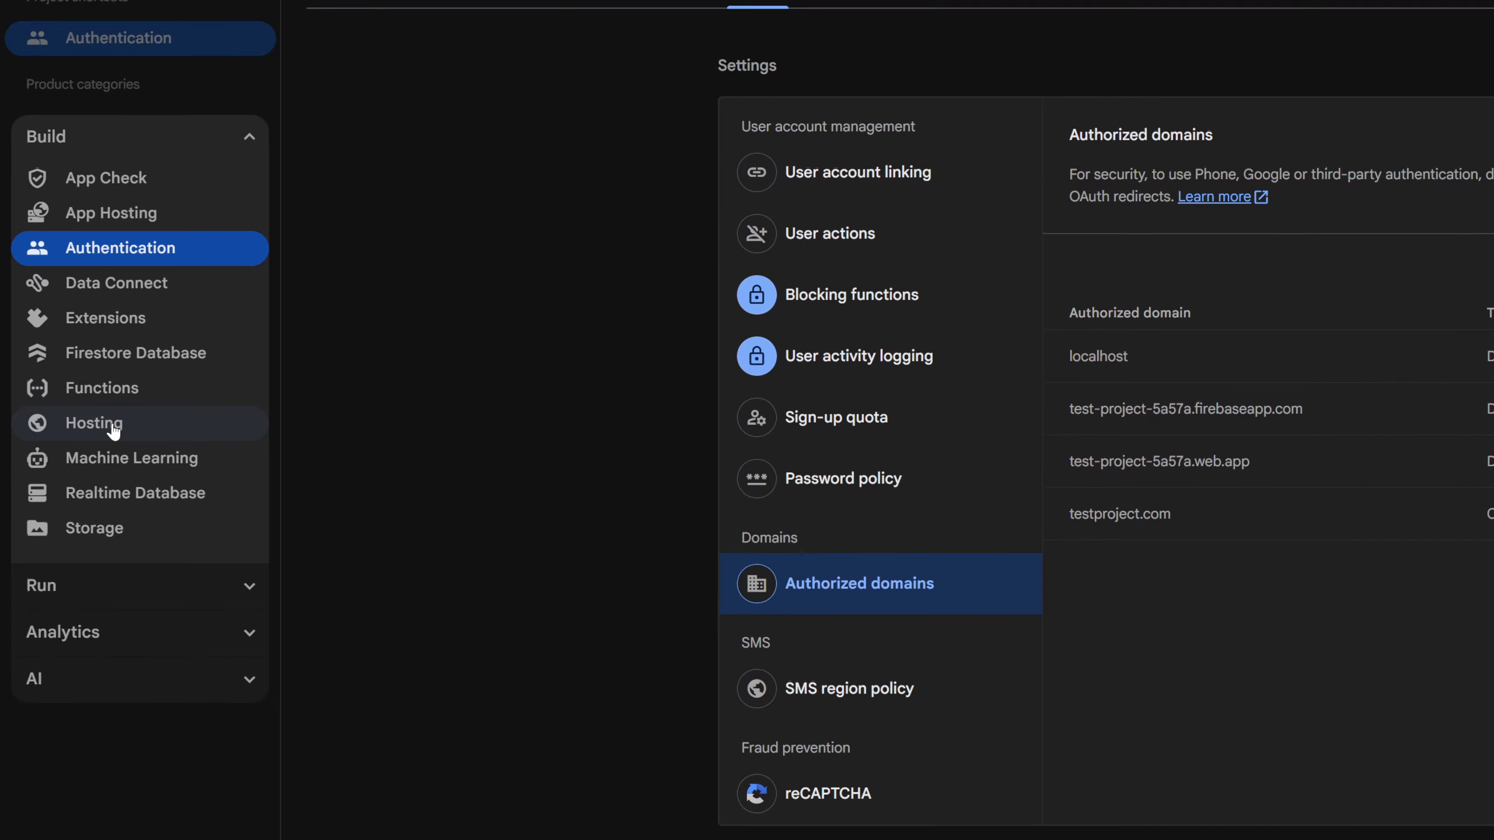
left_click(112, 425)
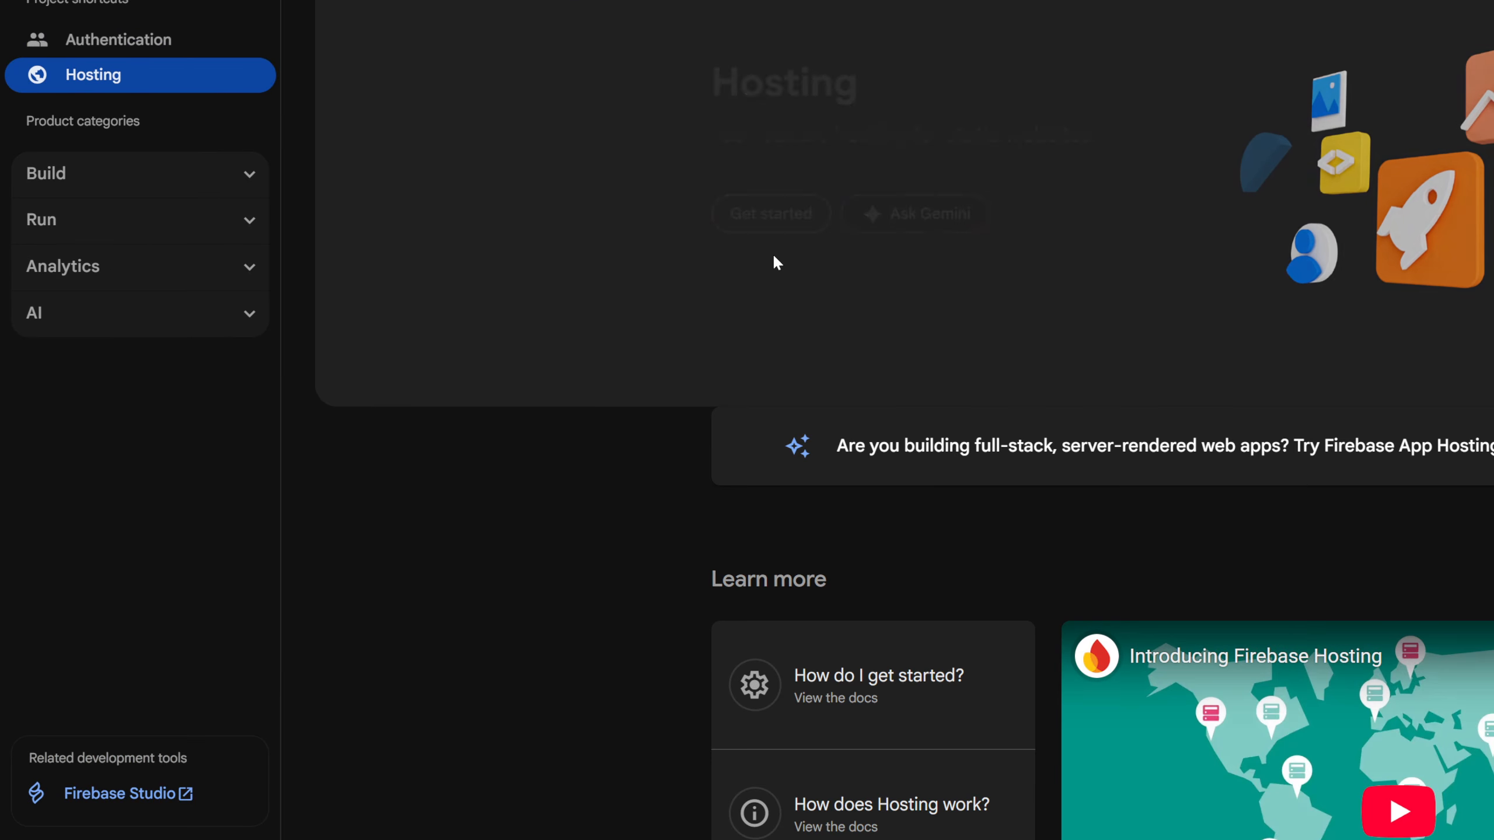
left_click(770, 216)
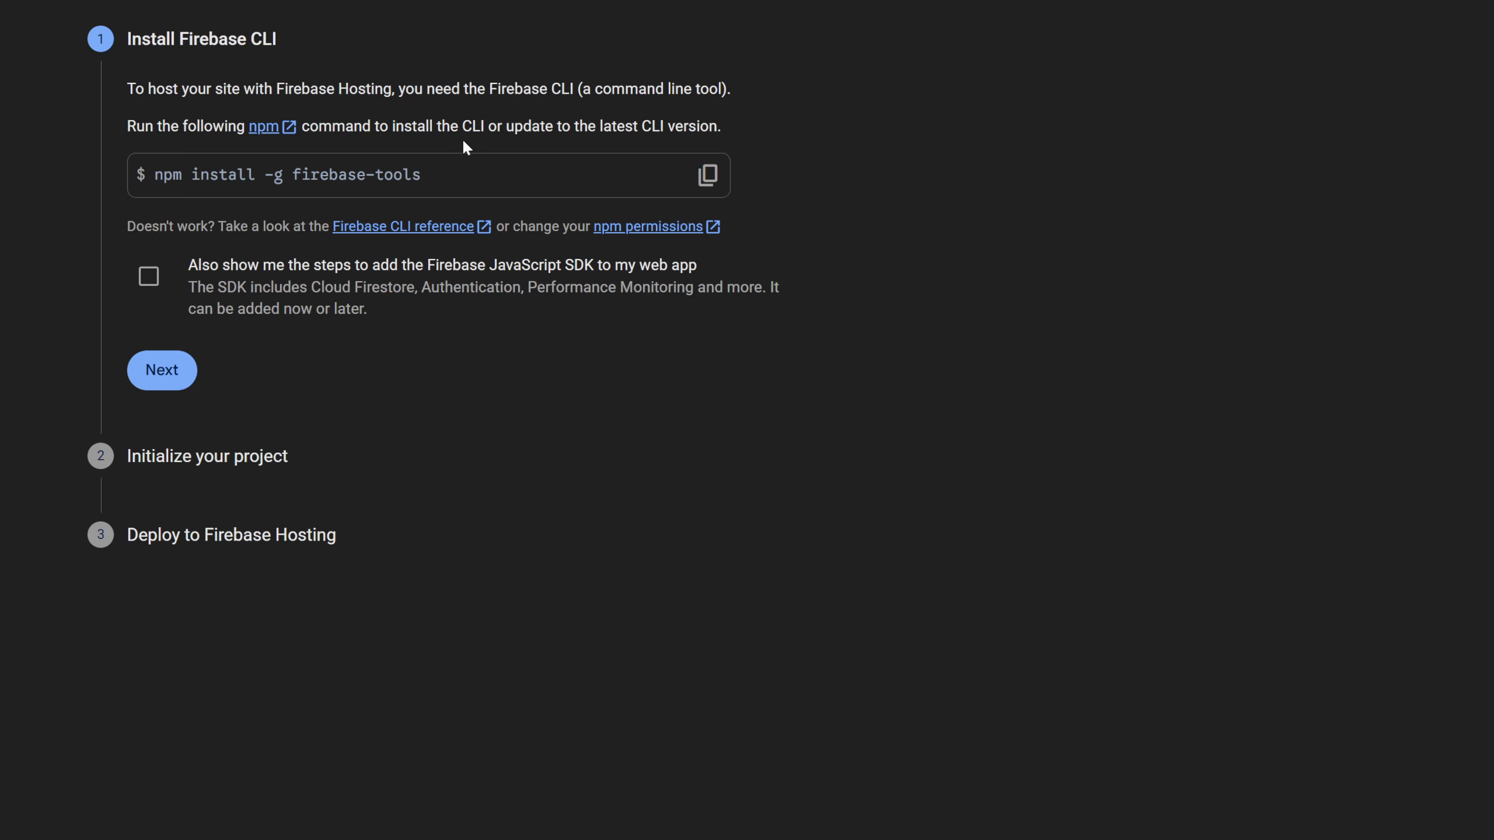
left_click(161, 369)
left_click(159, 447)
left_click(168, 428)
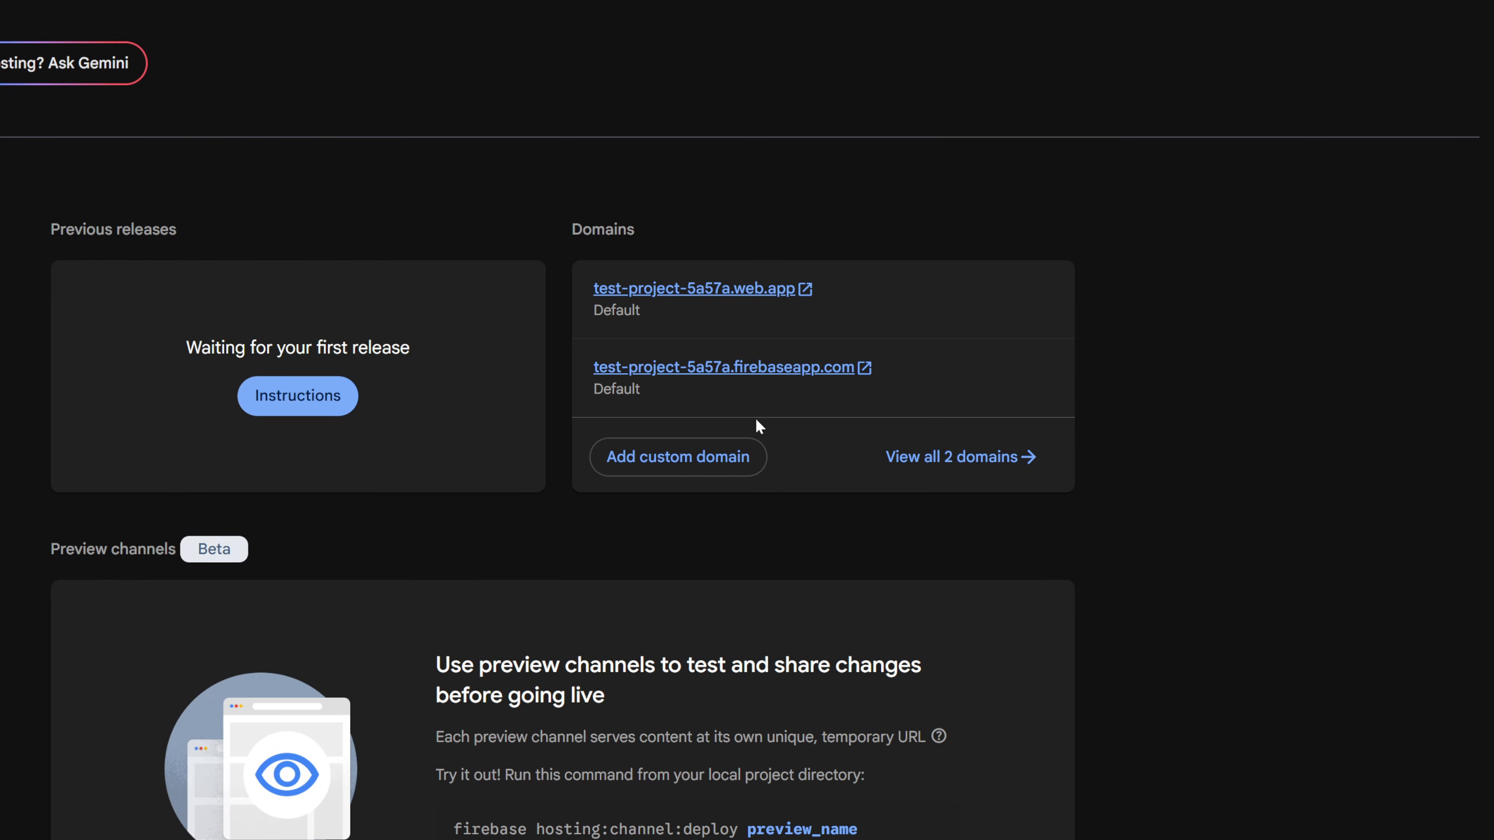
- Add app.testproject.com as a custom Hosting domain without a redirect and copy its CNAME record value
left_click(680, 457)
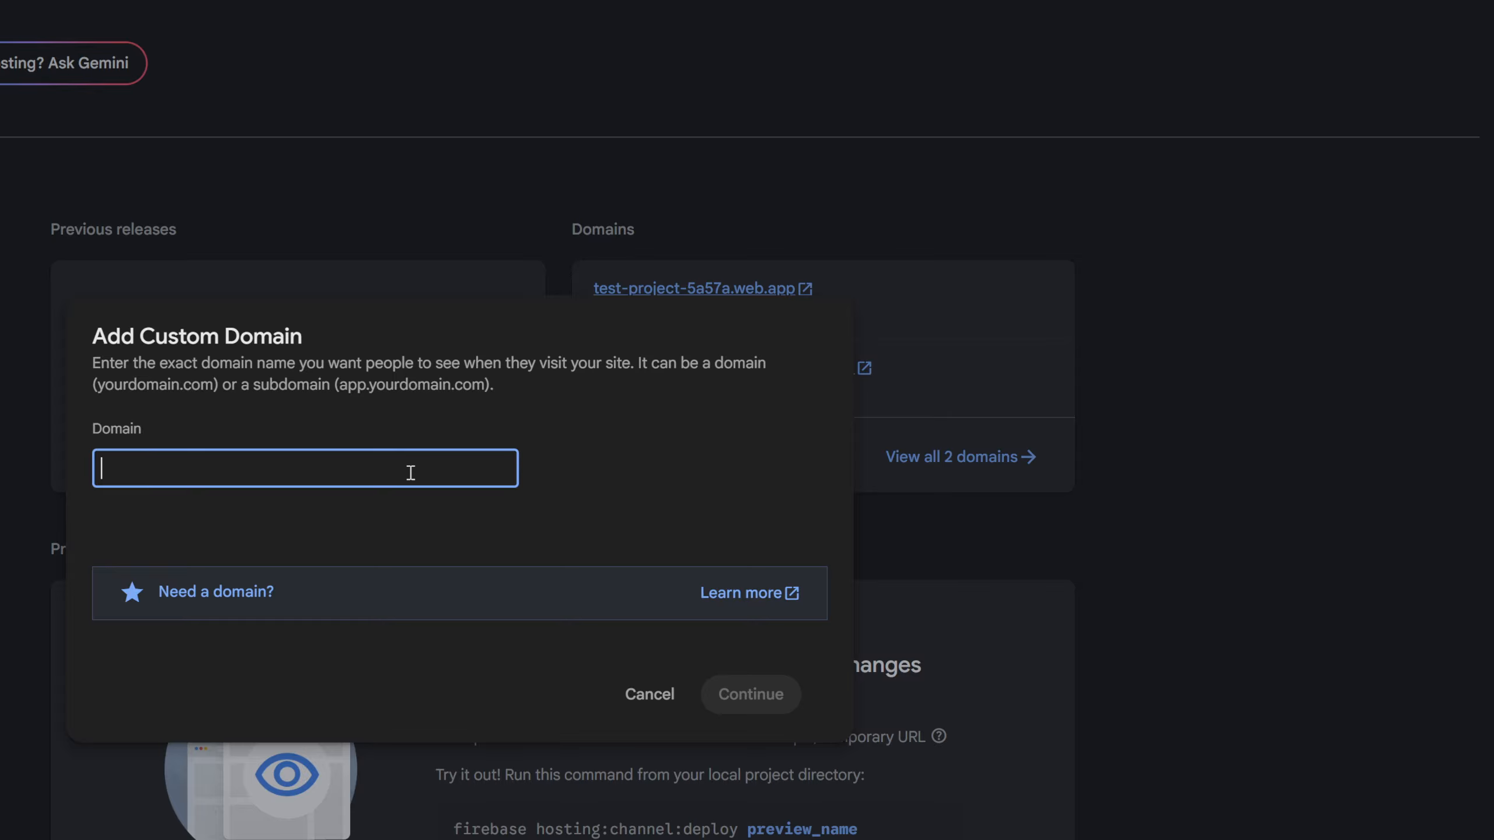
left_click_drag(339, 385, 483, 387)
left_click(299, 459)
type("app.testproject.com")
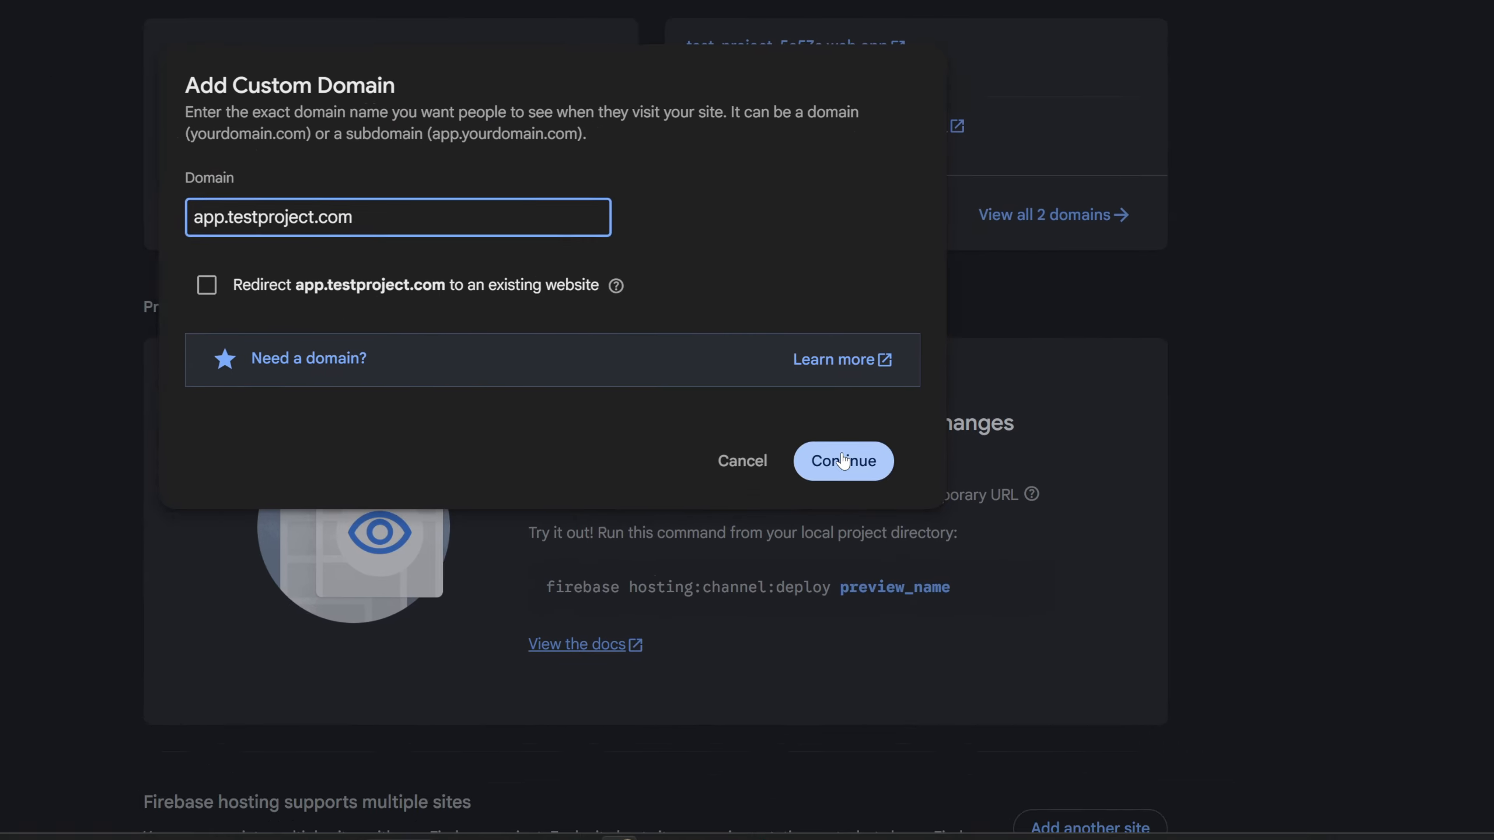
left_click(742, 701)
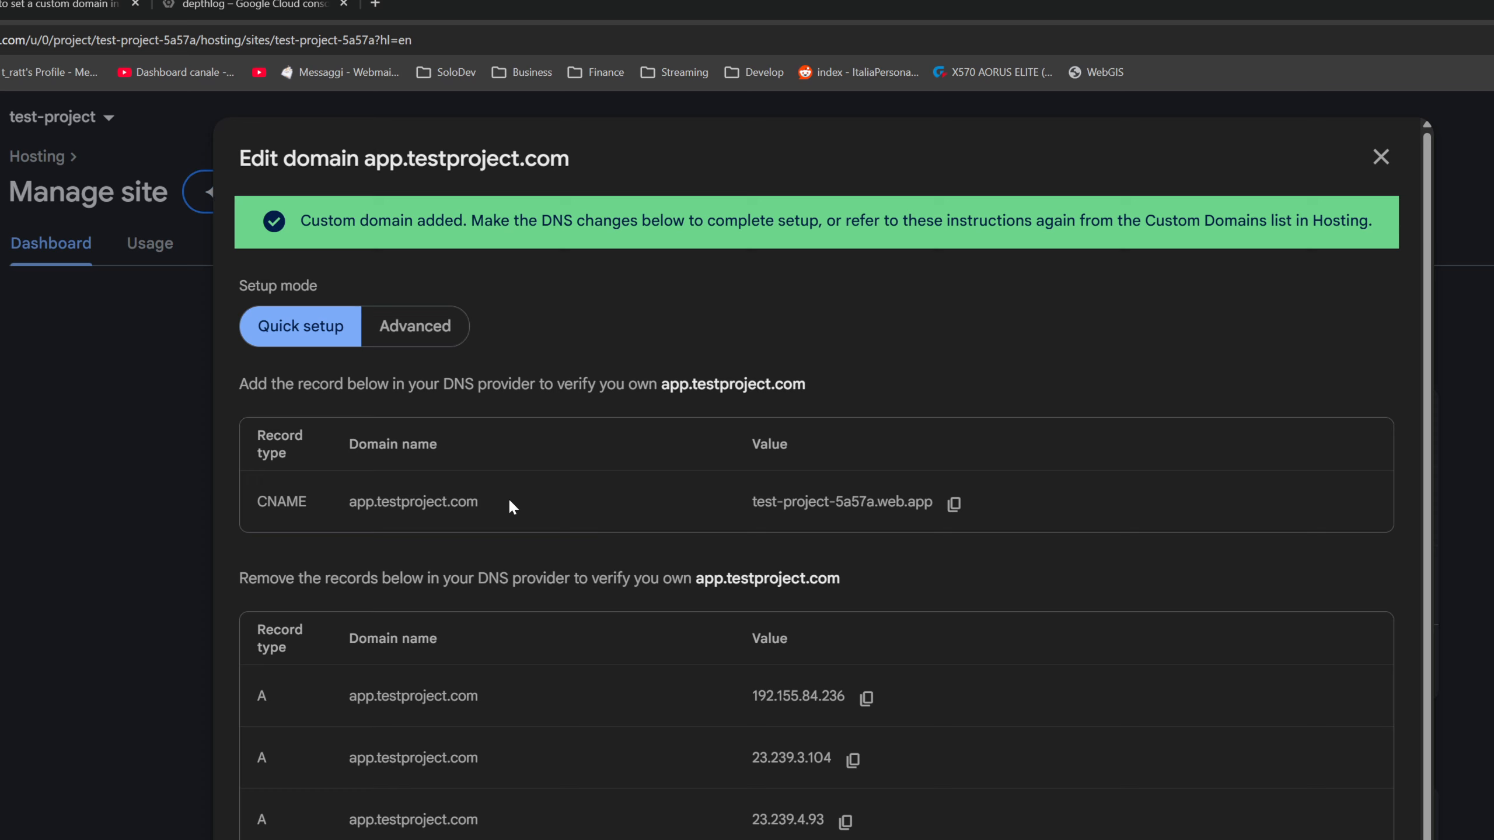
left_click(954, 503)
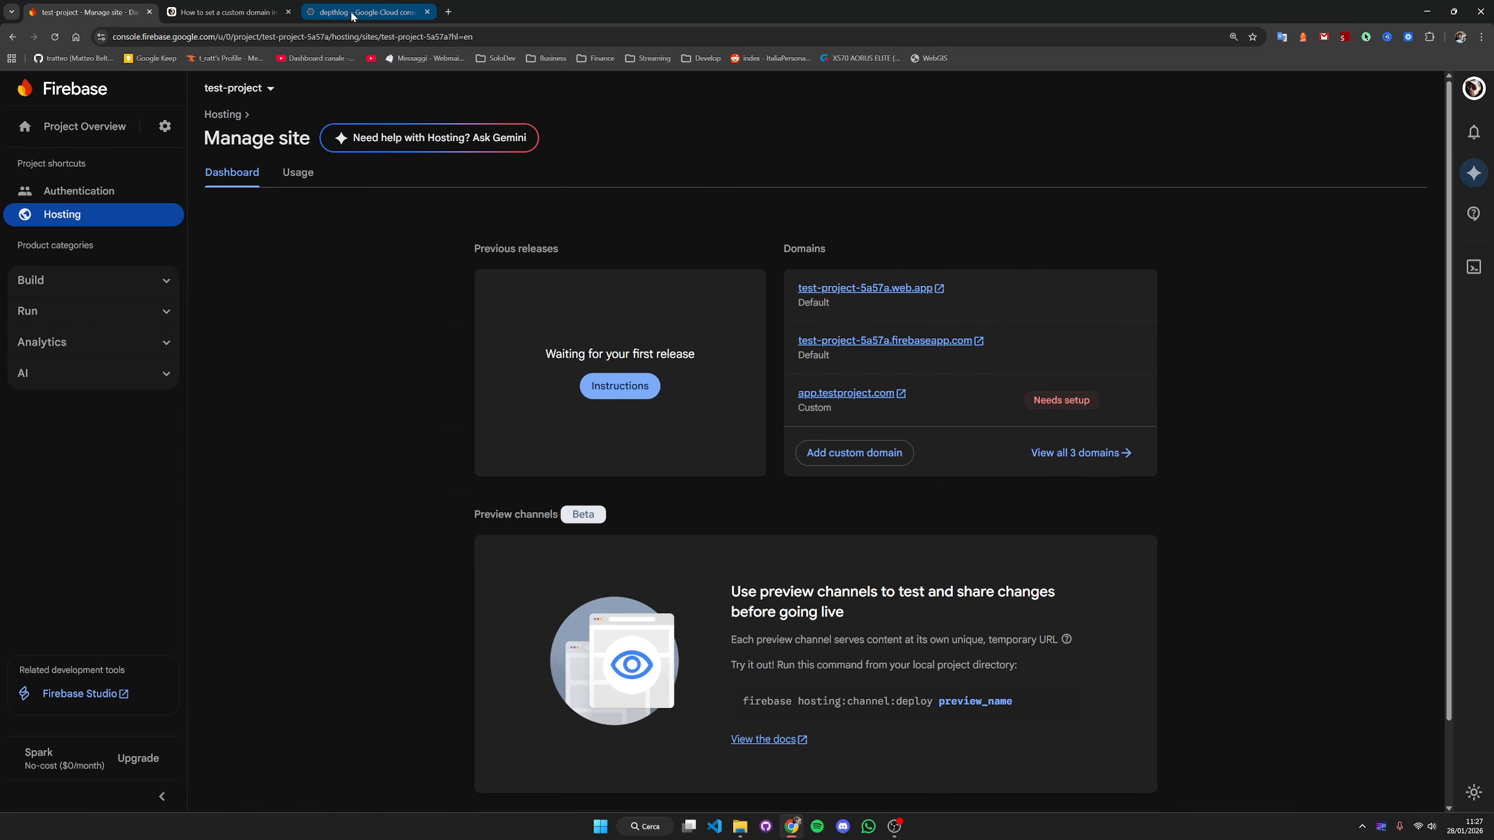
- Switch to the Google Cloud console and select test-project from the list of all projects
left_click(365, 12)
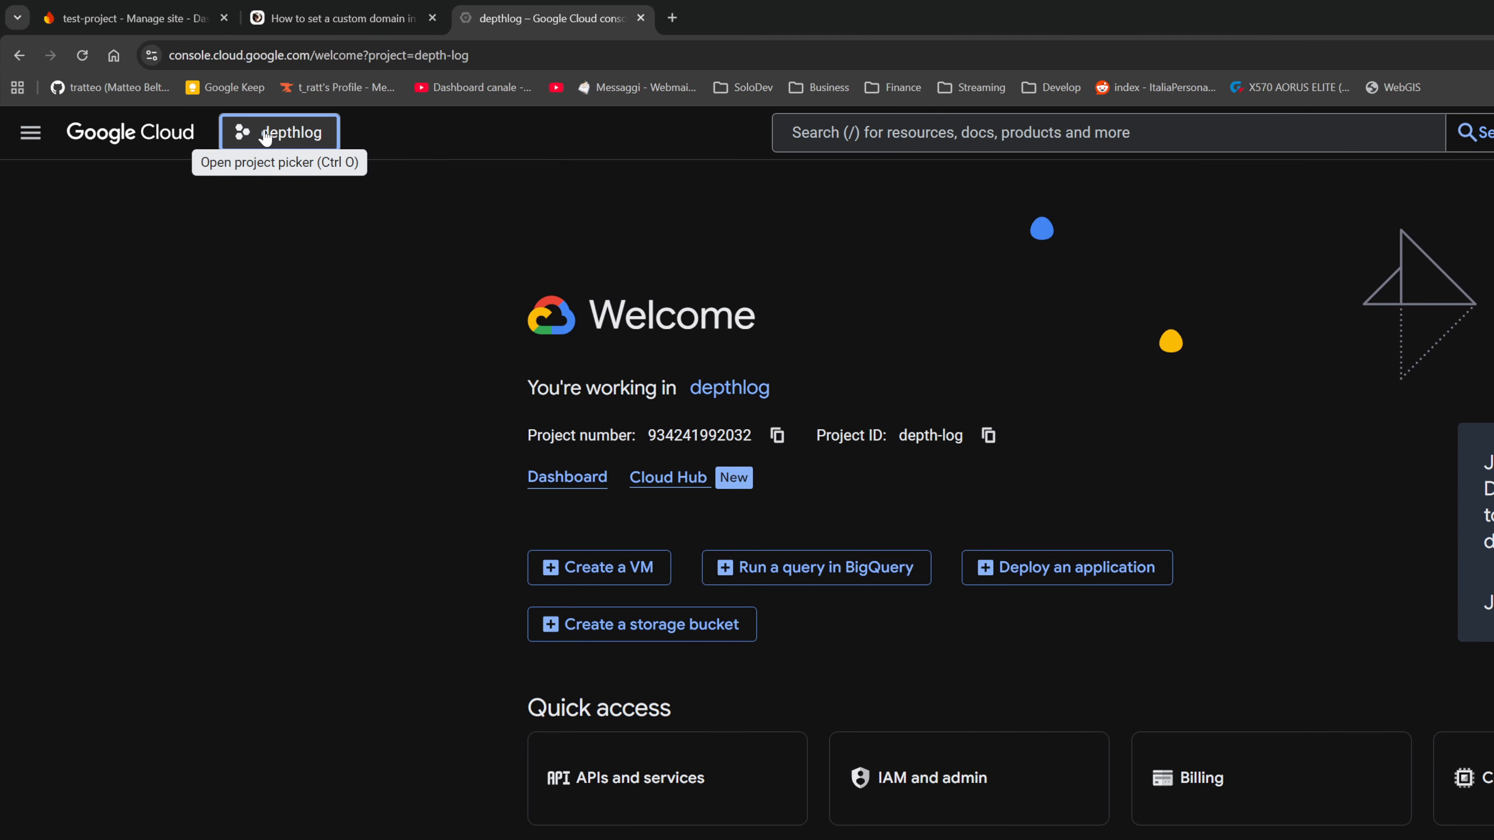
left_click(265, 135)
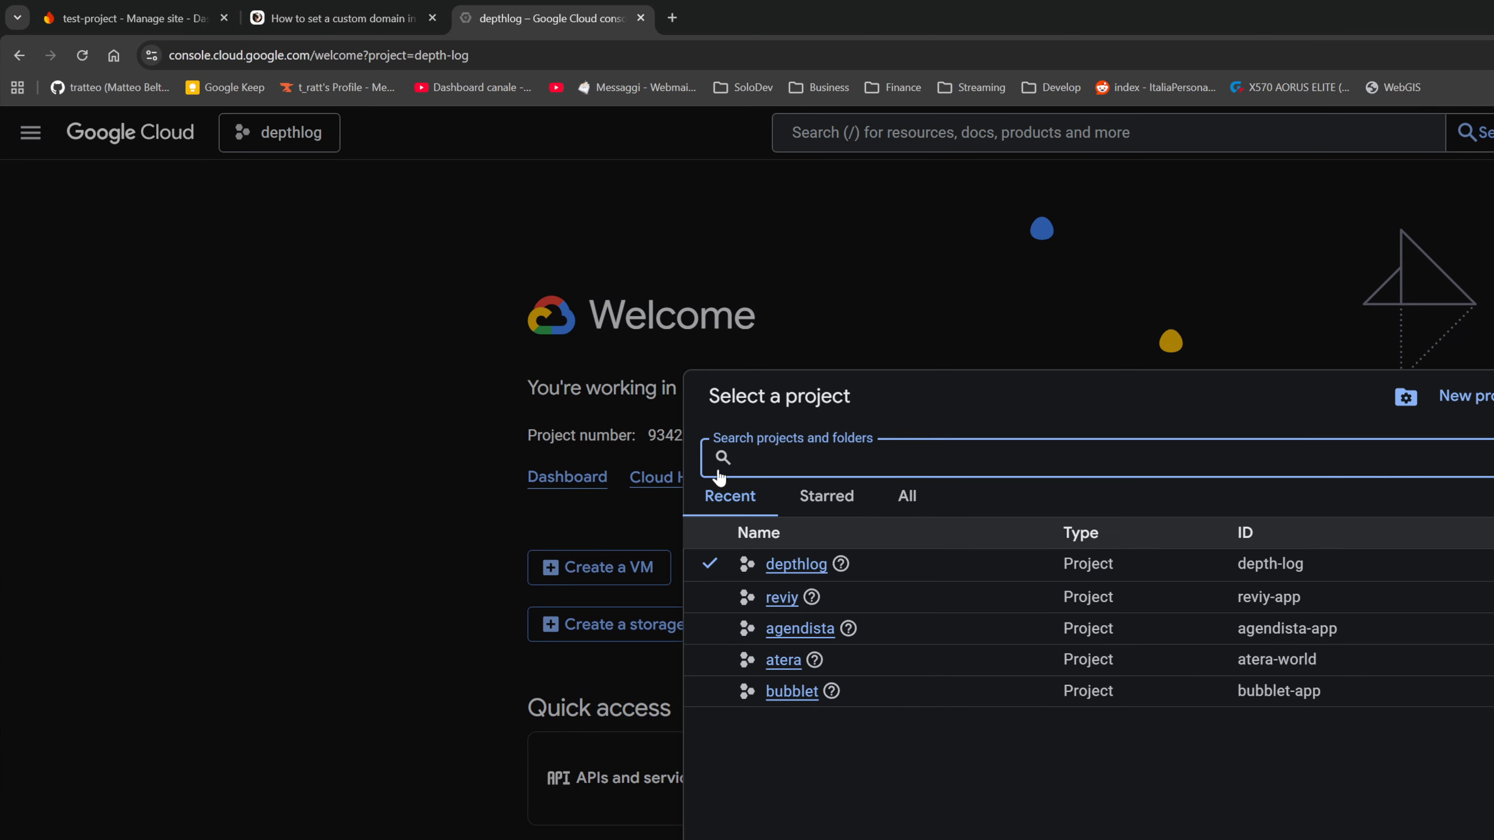
left_click(906, 496)
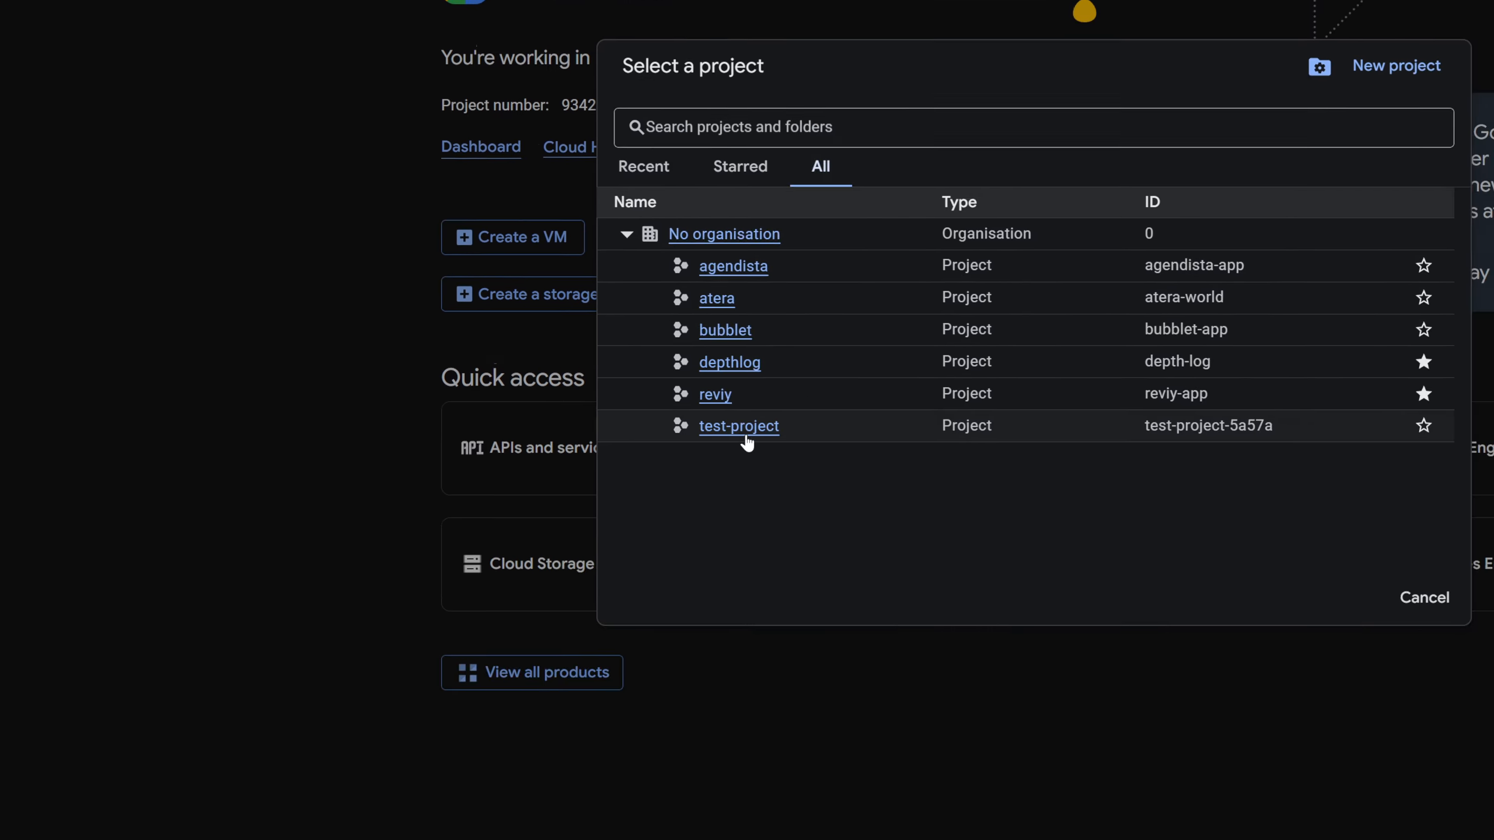
left_click(830, 758)
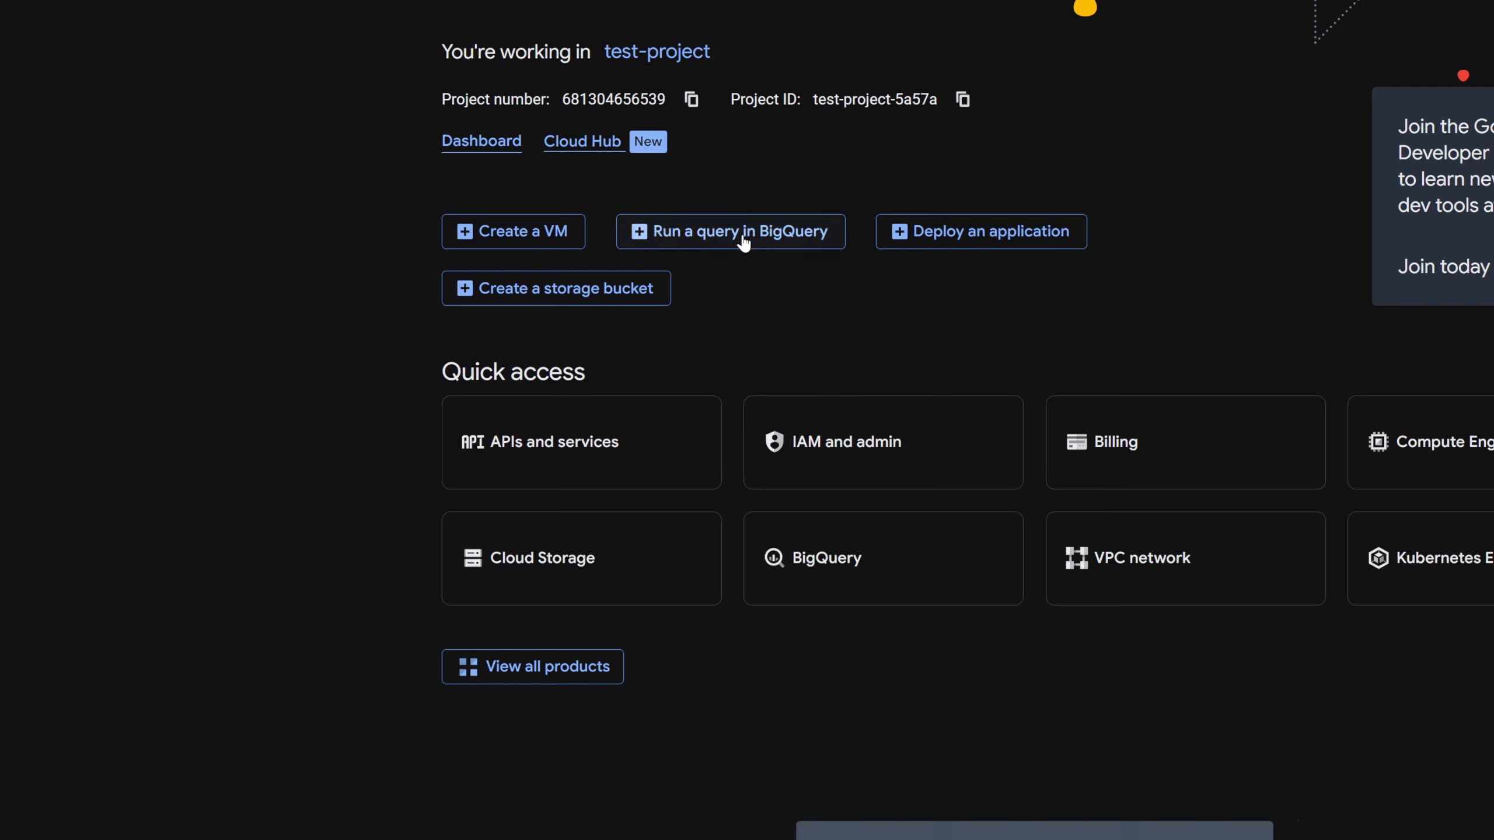
- Find the APIs and services Credentials page and open the OAuth 2.0 web client auto created by Google Service
left_click(584, 90)
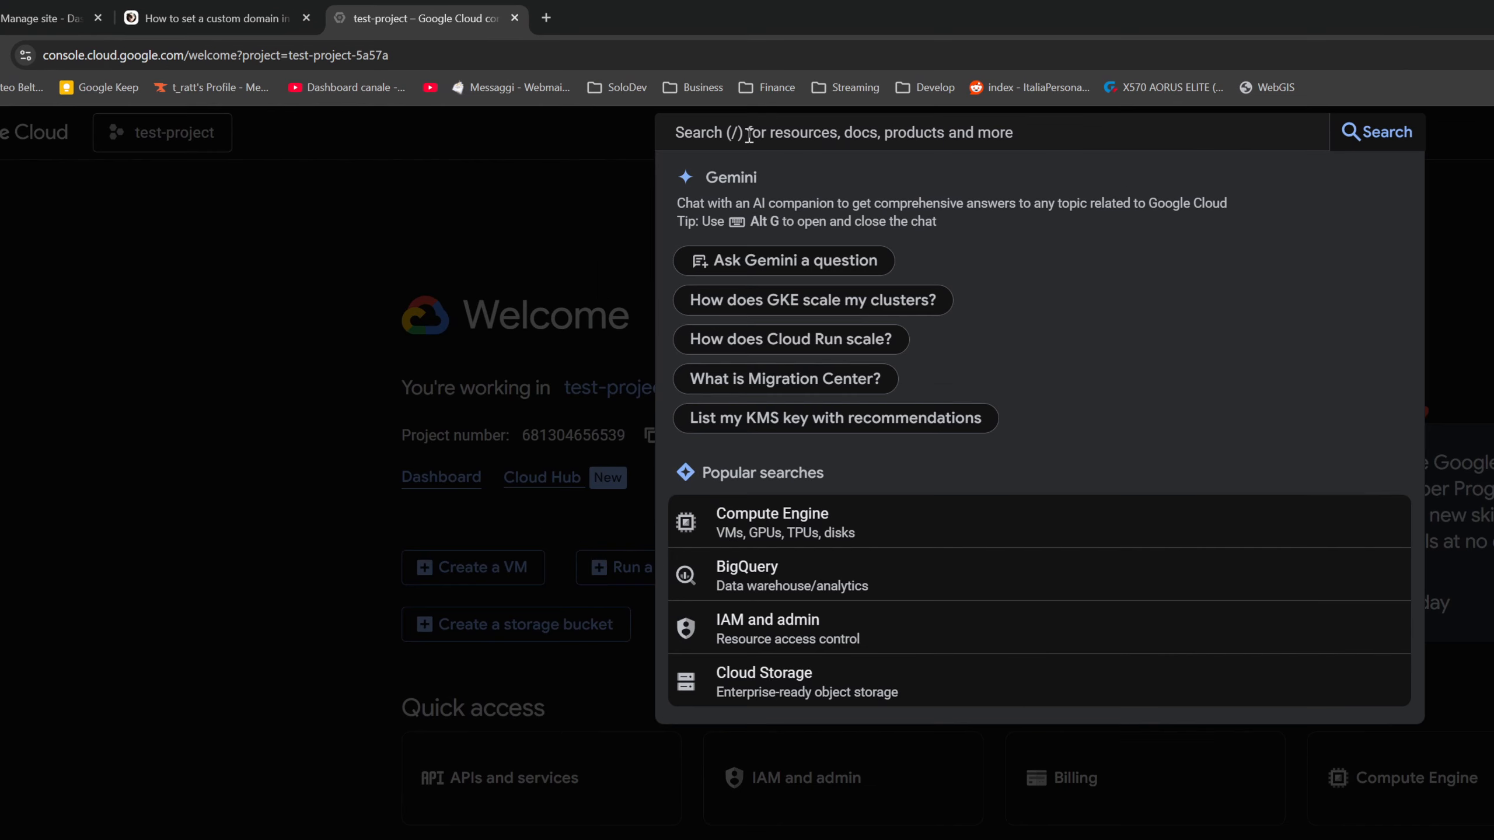
type("credental")
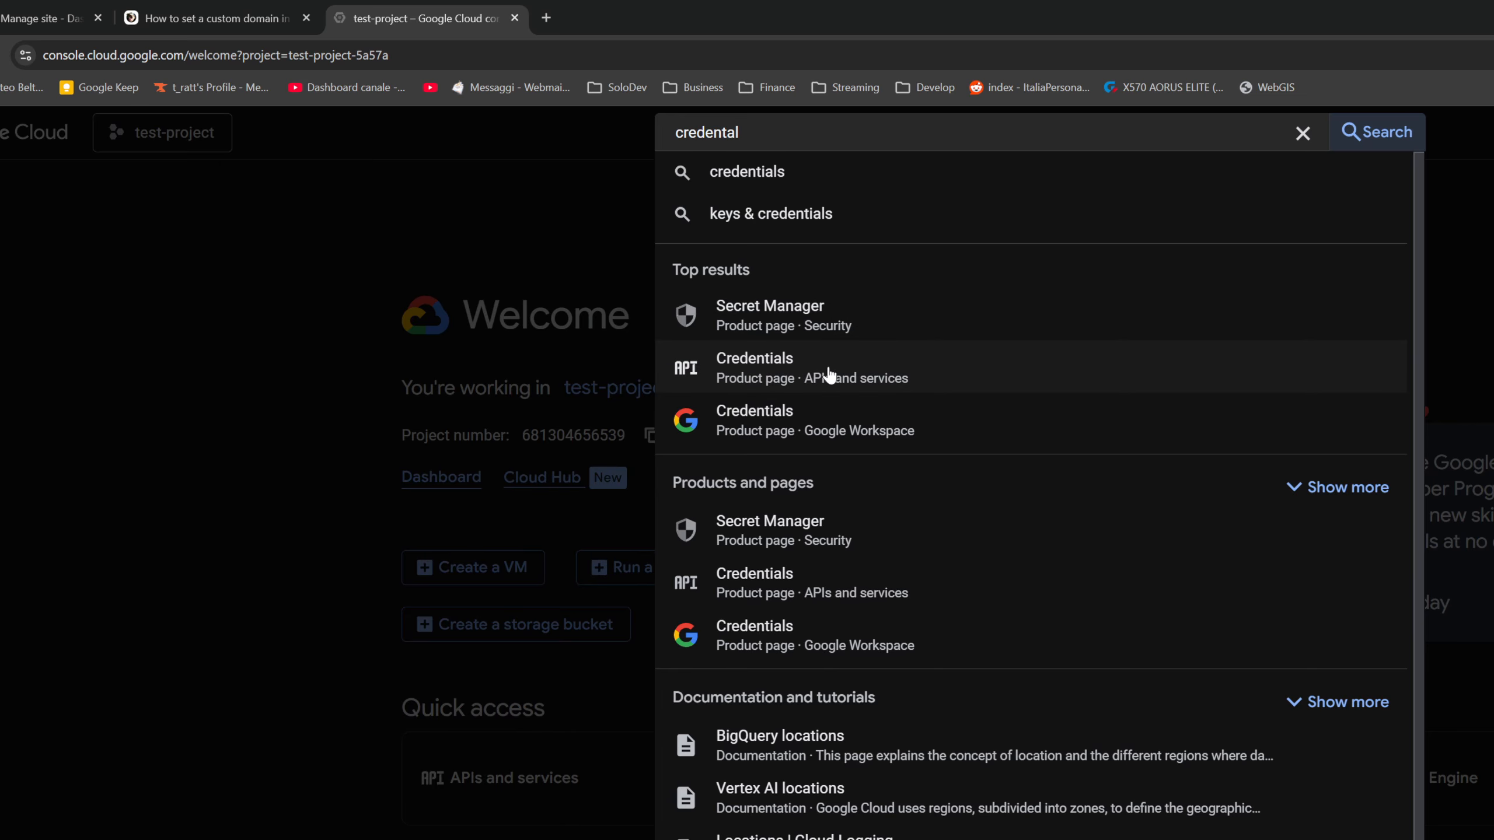
left_click(818, 377)
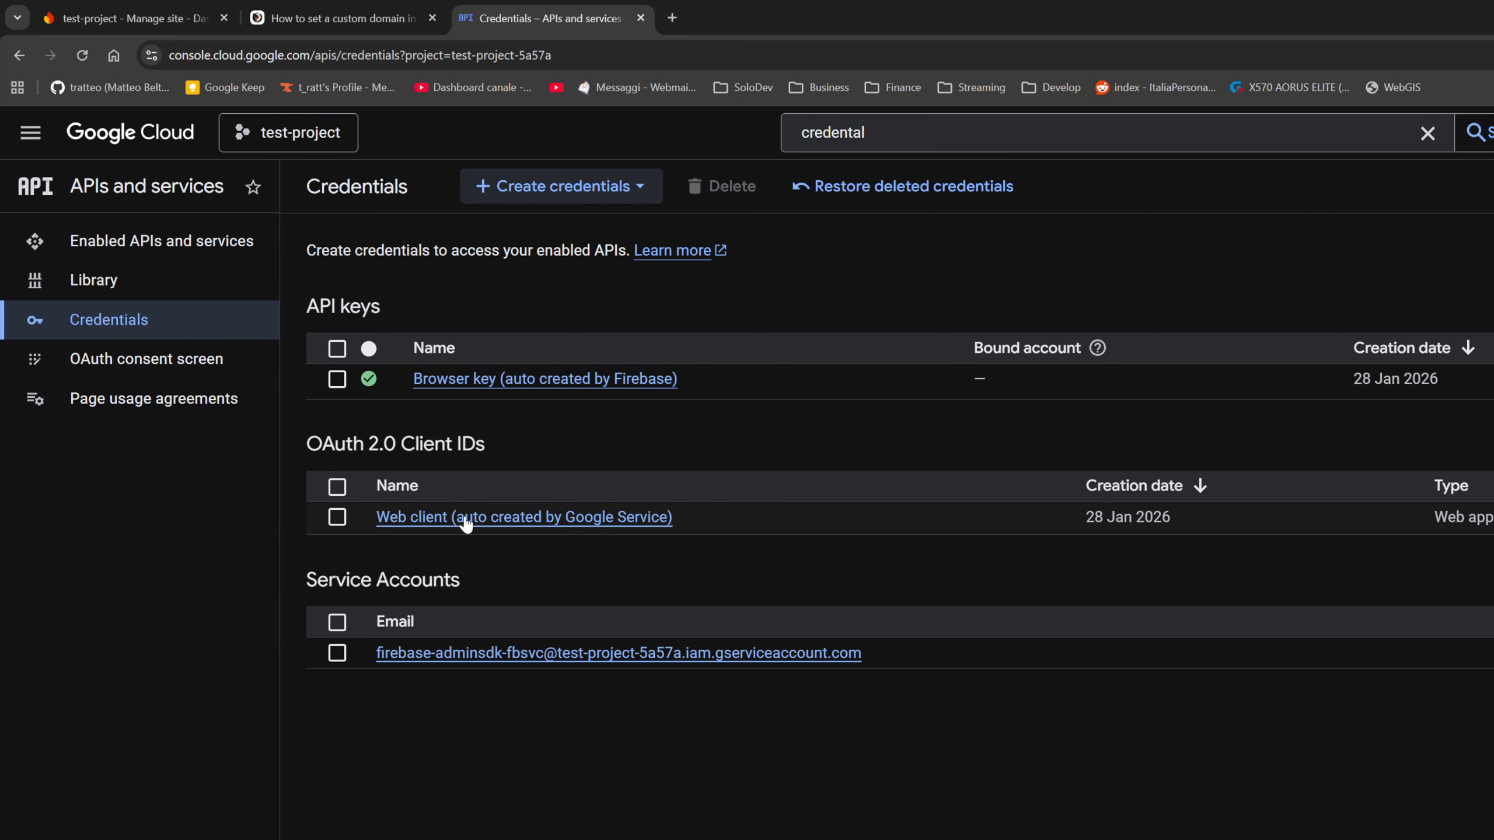
left_click(576, 527)
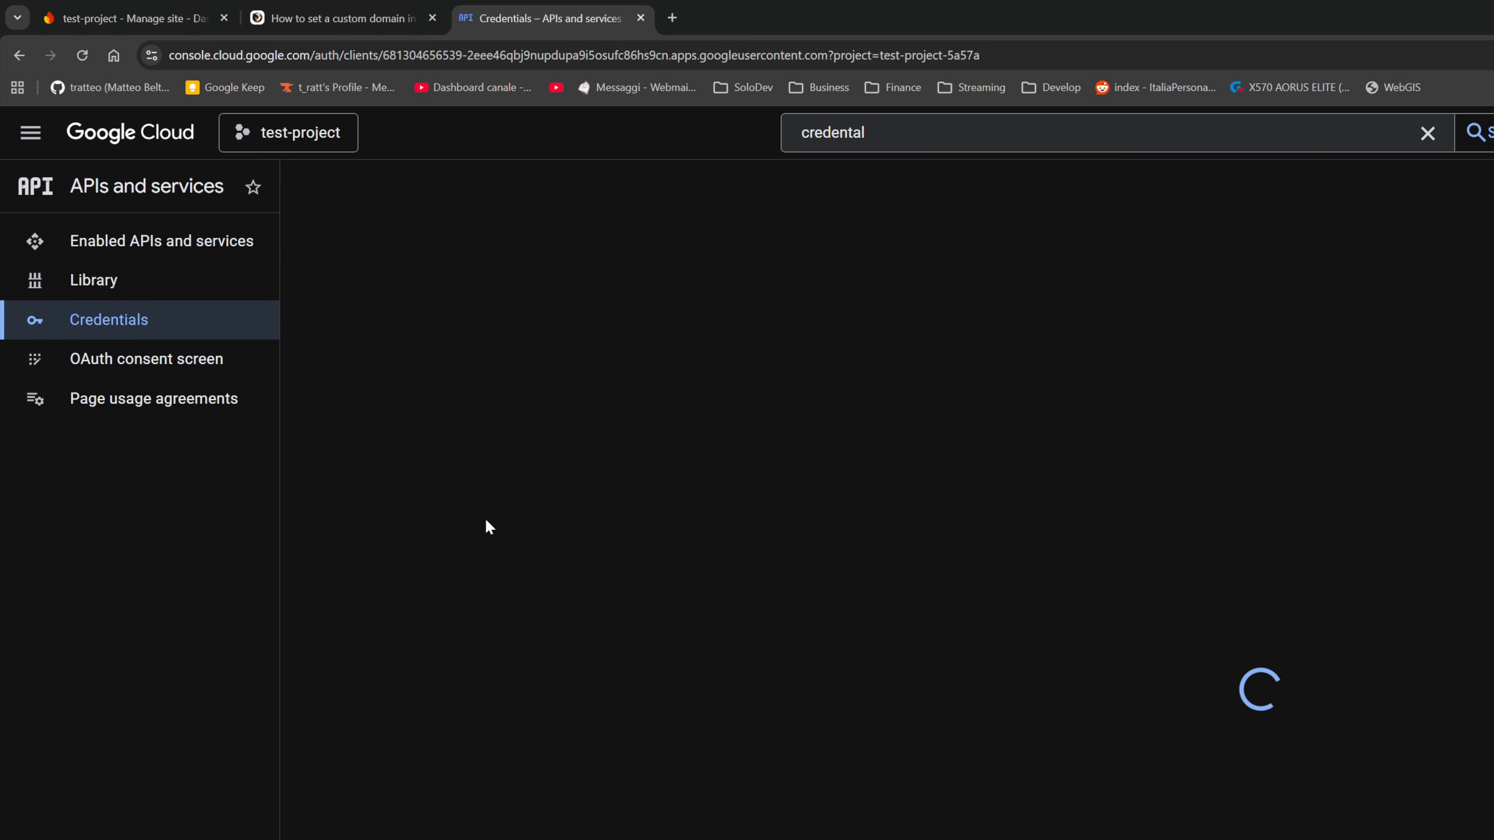
left_click_drag(683, 440, 395, 440)
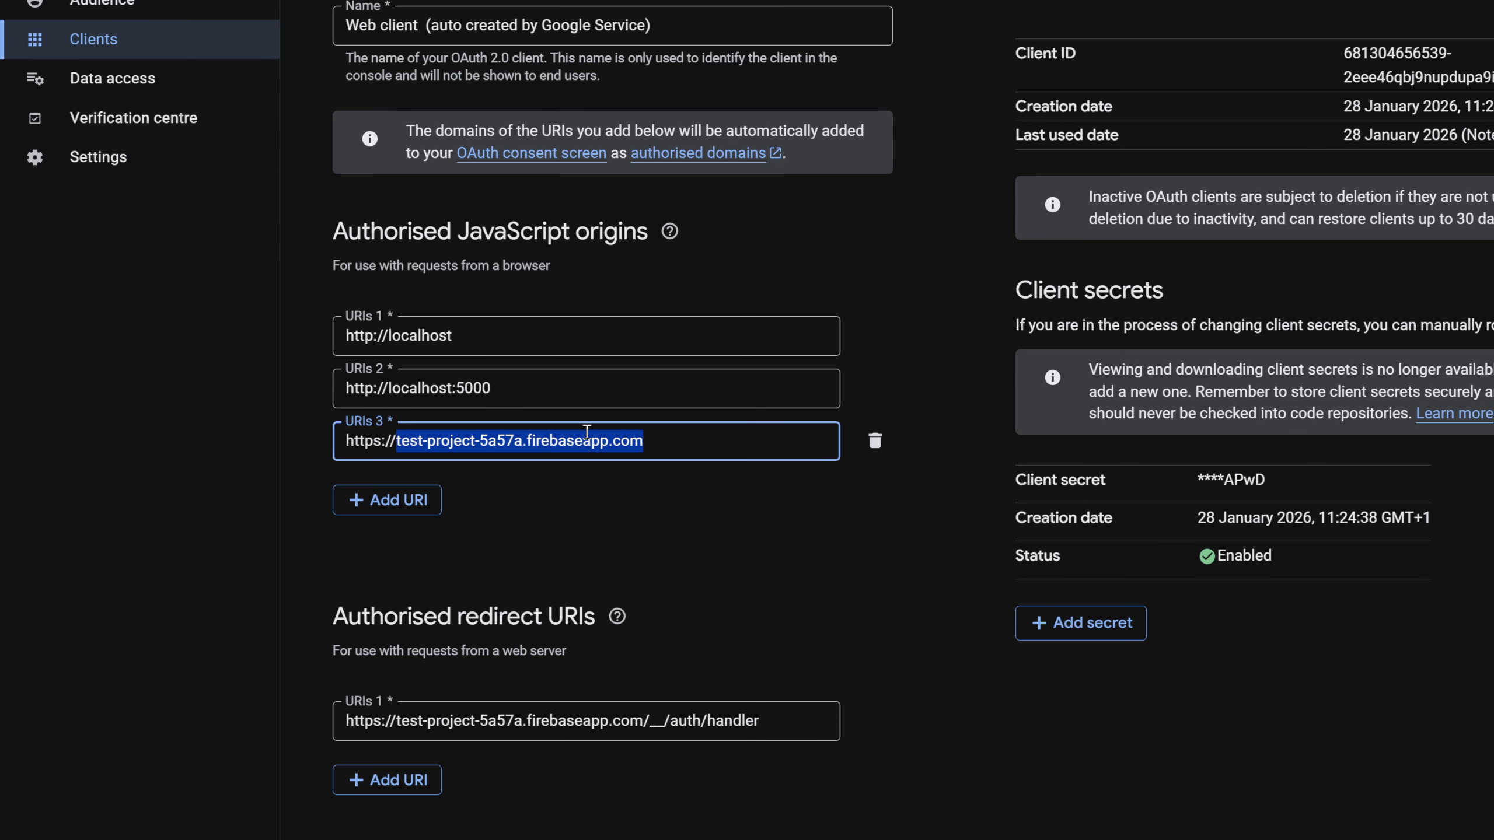
left_click(586, 484)
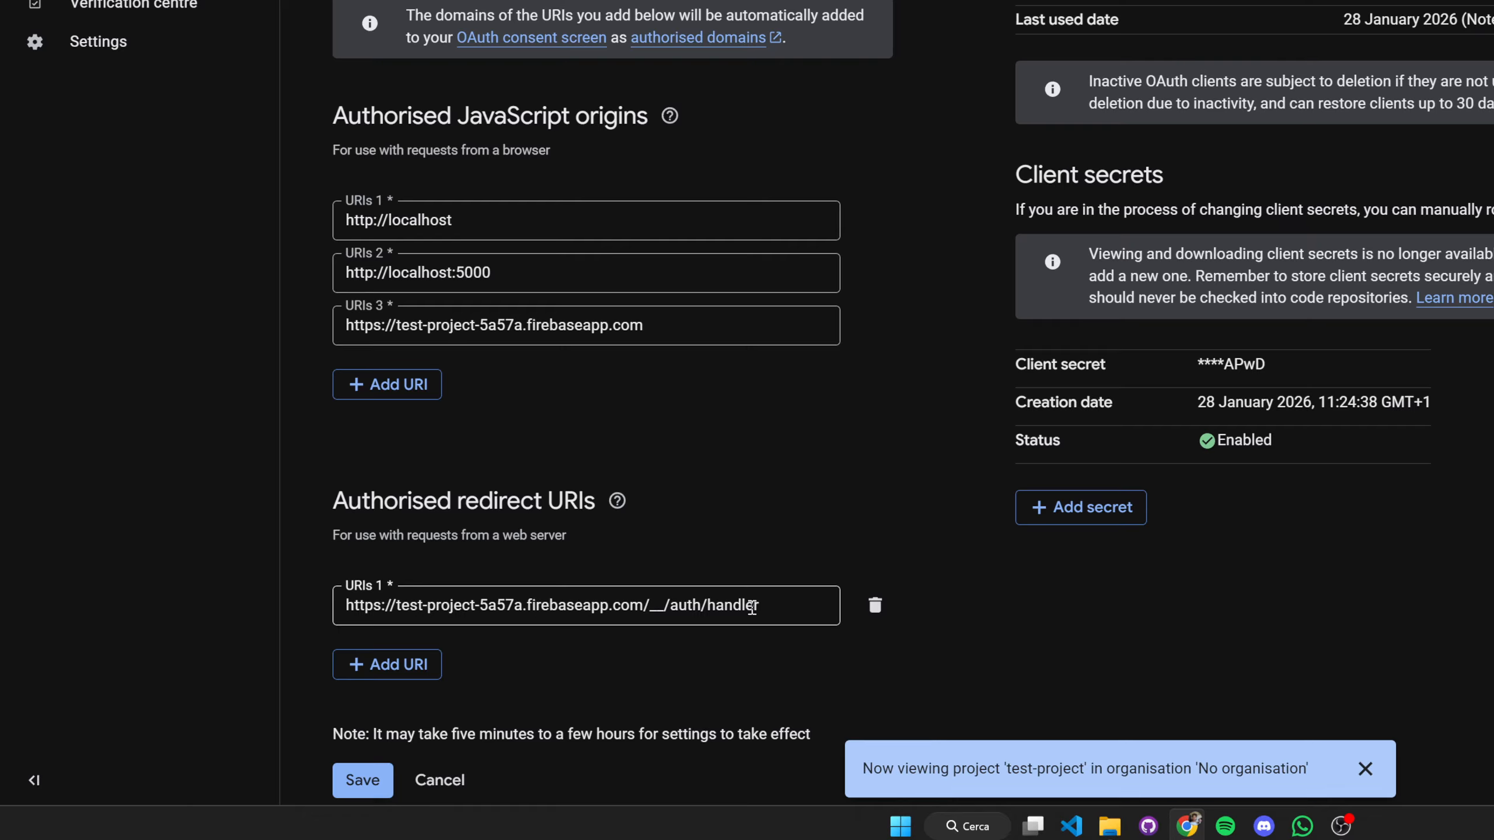
left_click_drag(757, 606, 660, 606)
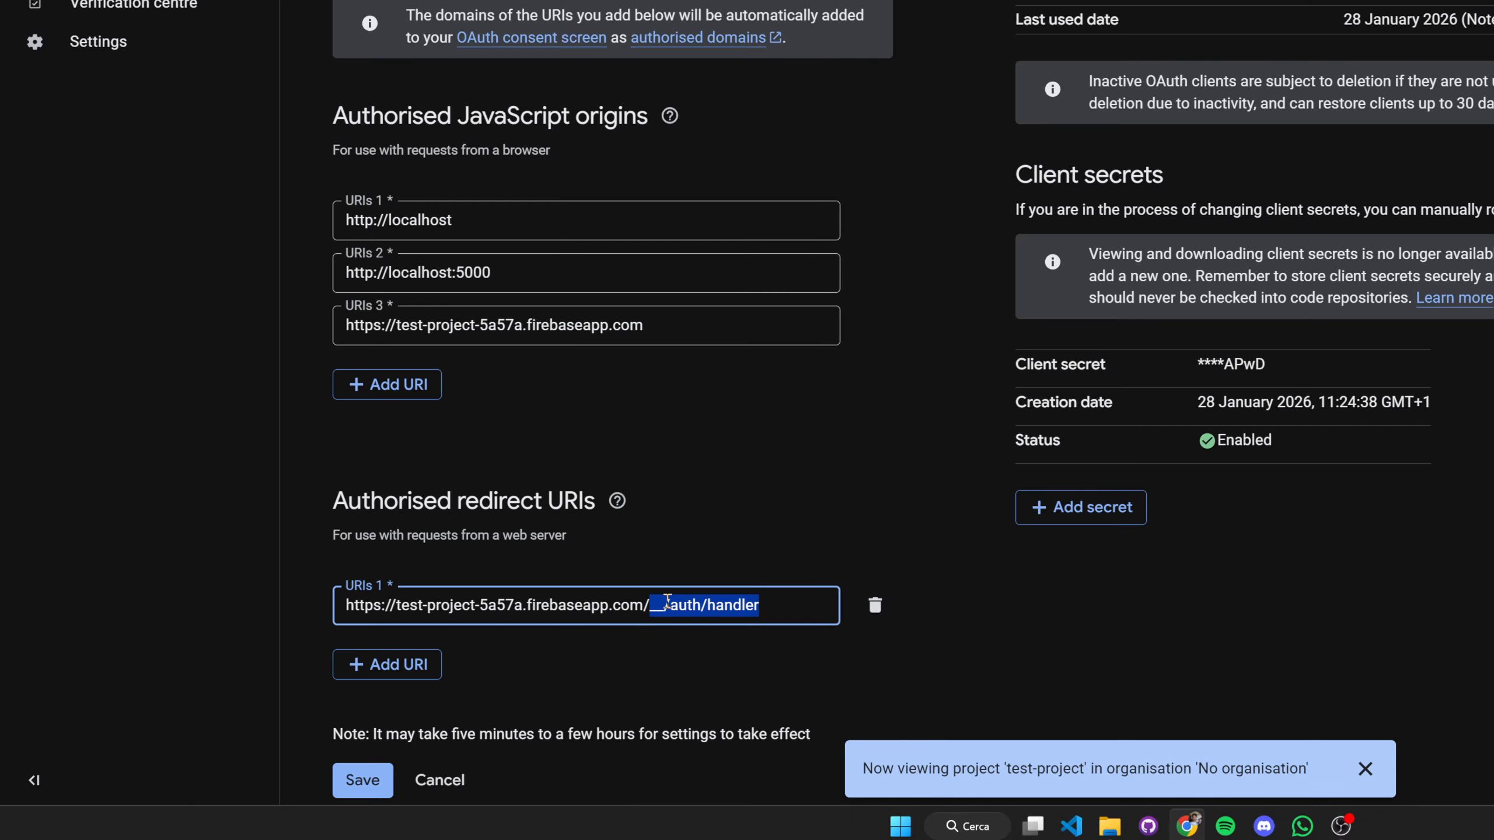
left_click(774, 607)
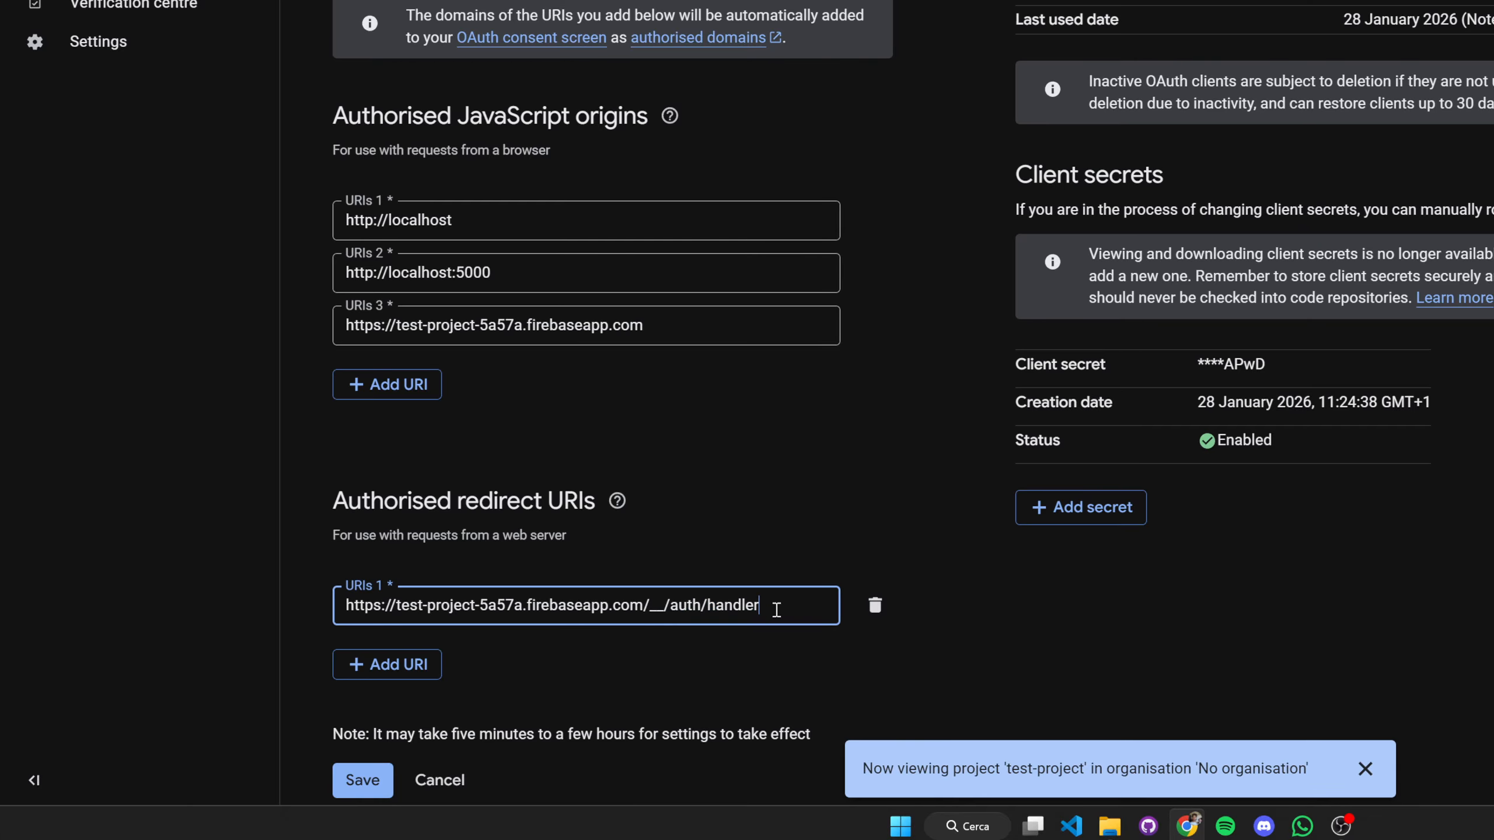
left_click(657, 325)
left_click(383, 387)
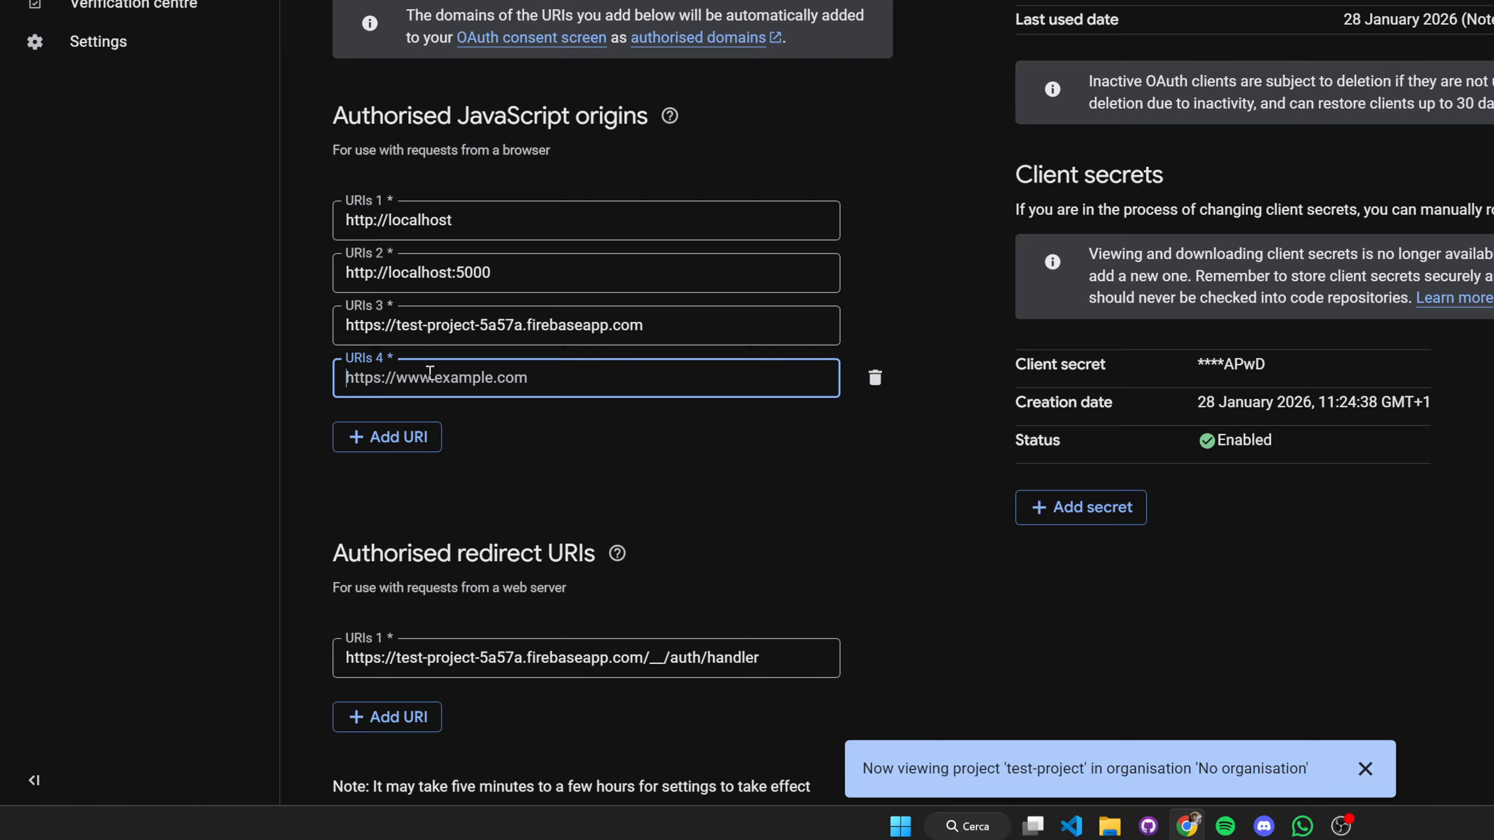
type("https:")
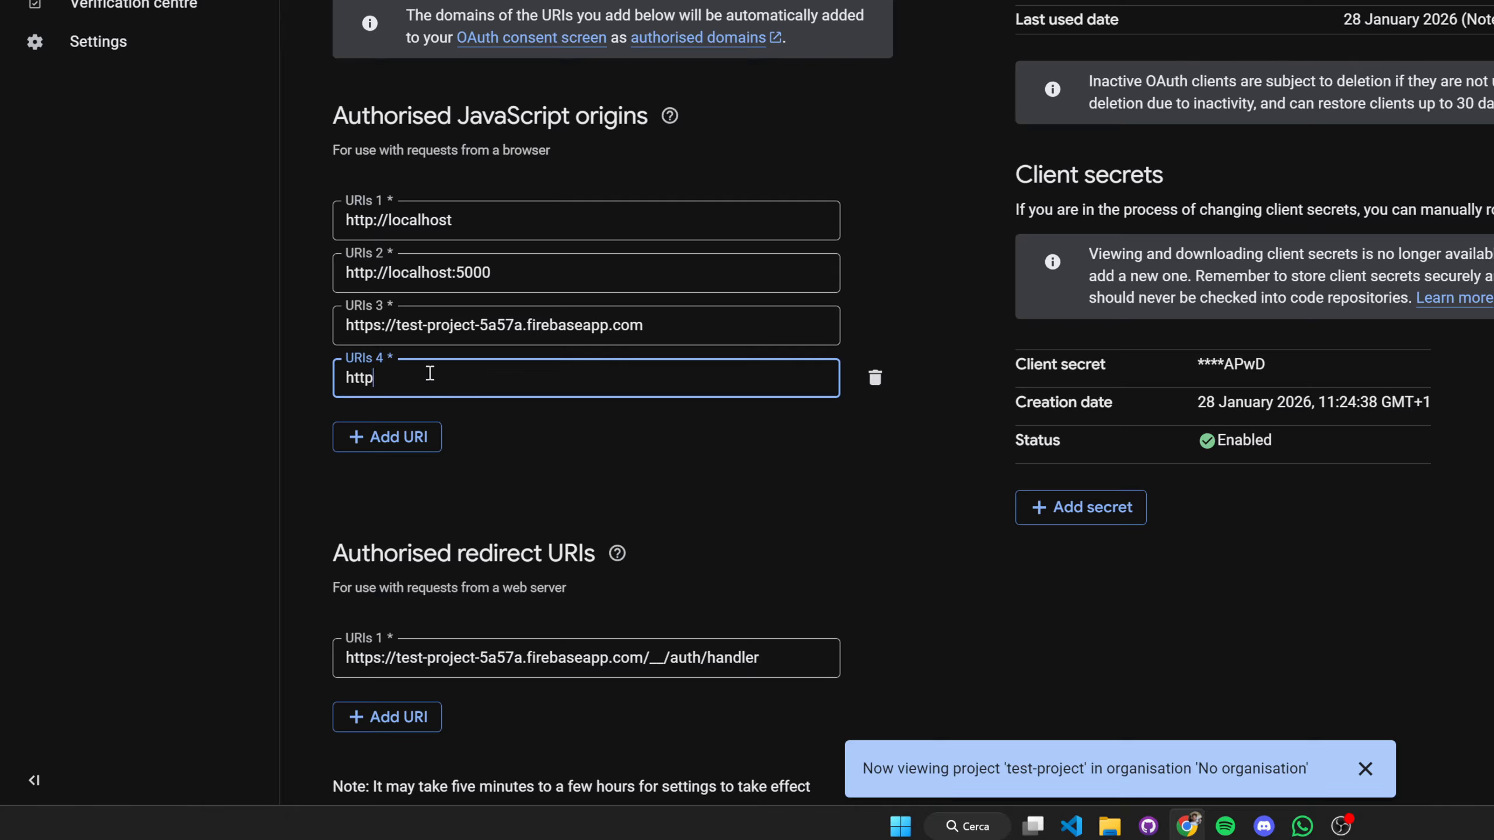
type("//app.testproject.com")
left_click(479, 644)
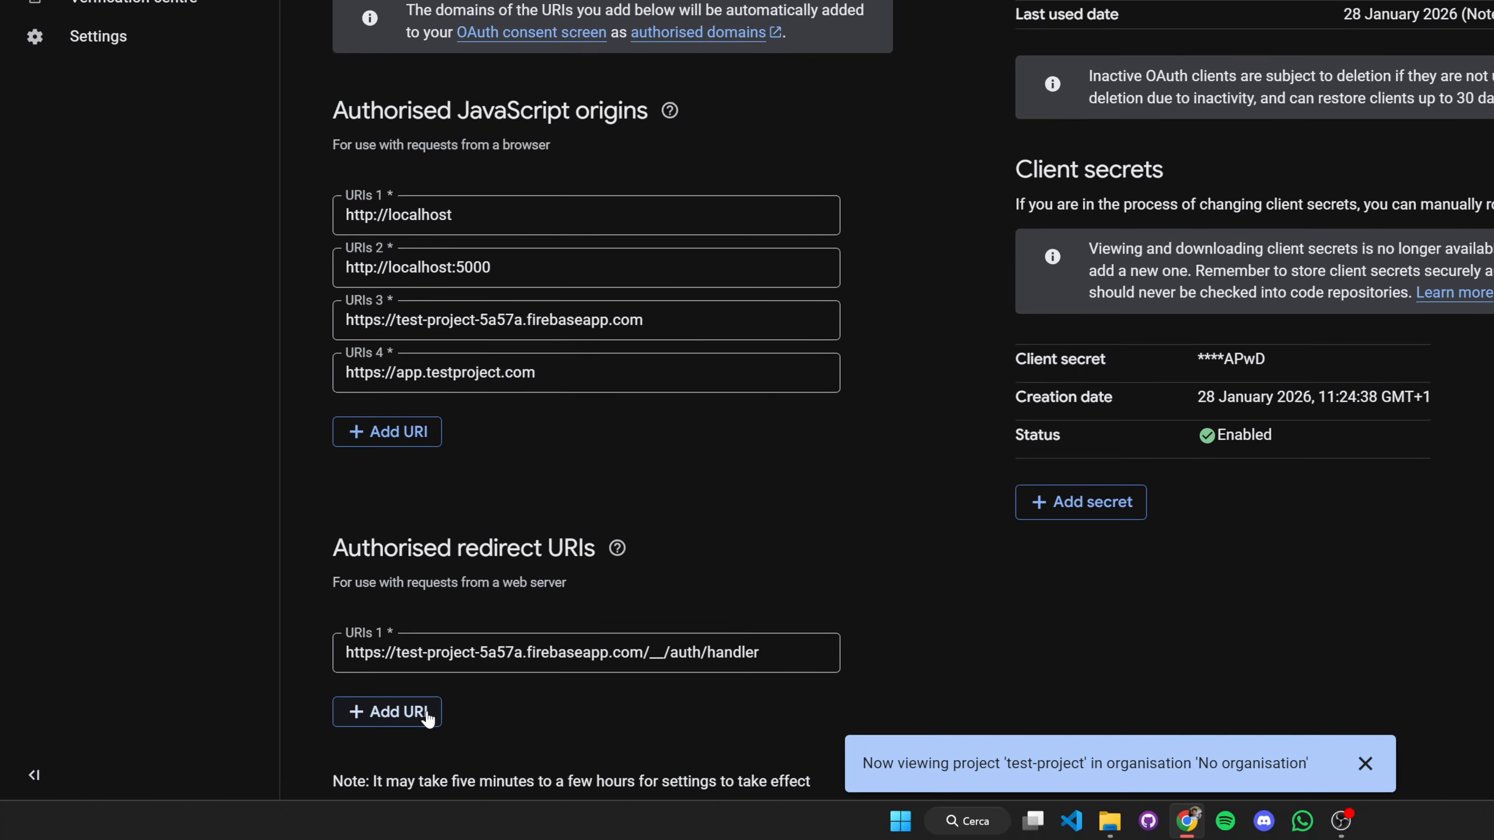
left_click(659, 670)
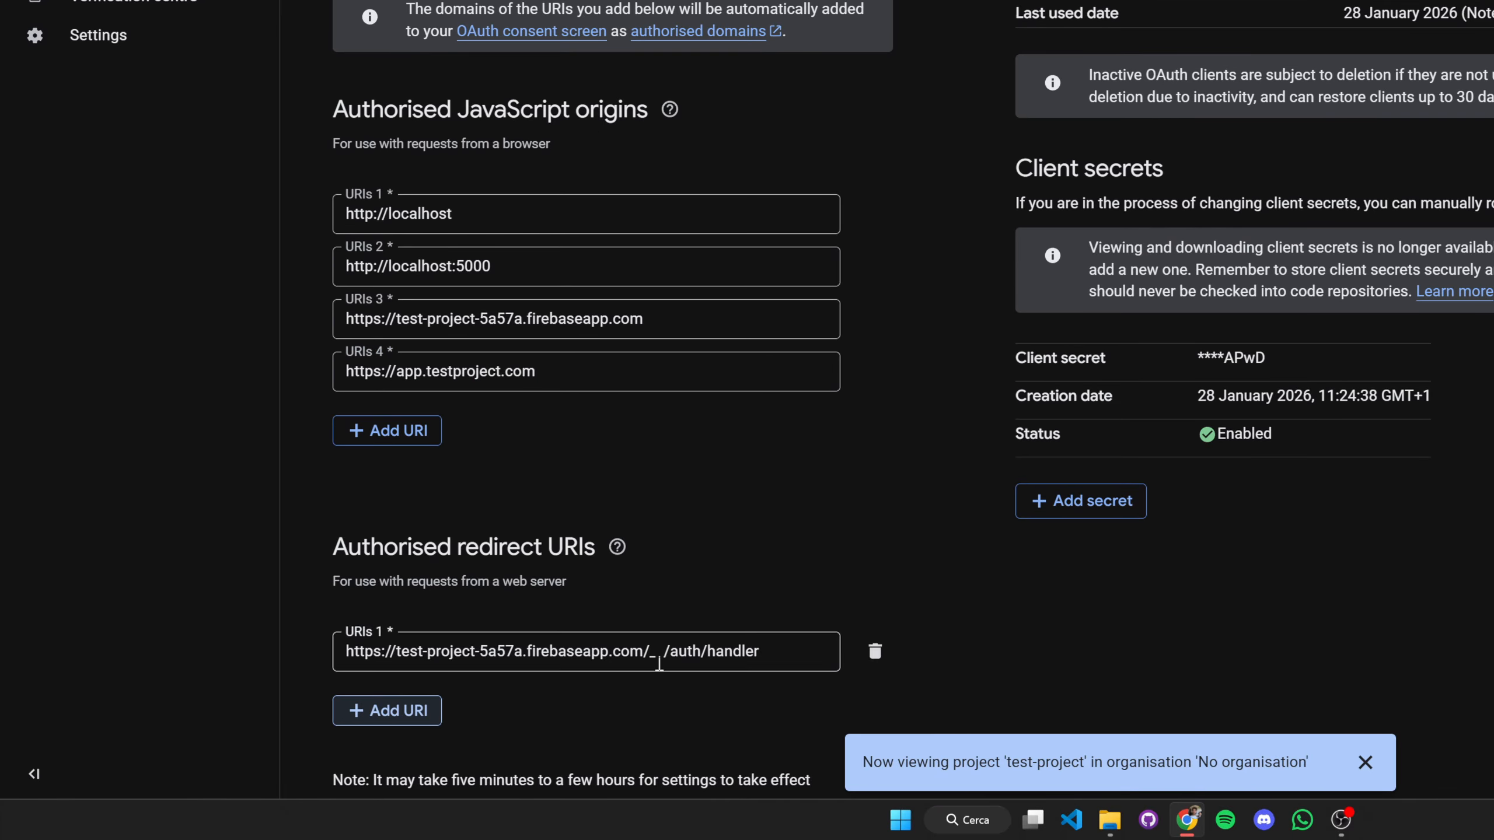
left_click(388, 710)
left_click_drag(566, 381, 344, 370)
key("ctrl+c")
left_click(434, 706)
key("ctrl+v")
type("/__/auth/handler")
- Compare the new redirect URI's __/auth/handler path with the existing one and save the OAuth client
left_click_drag(349, 702, 539, 712)
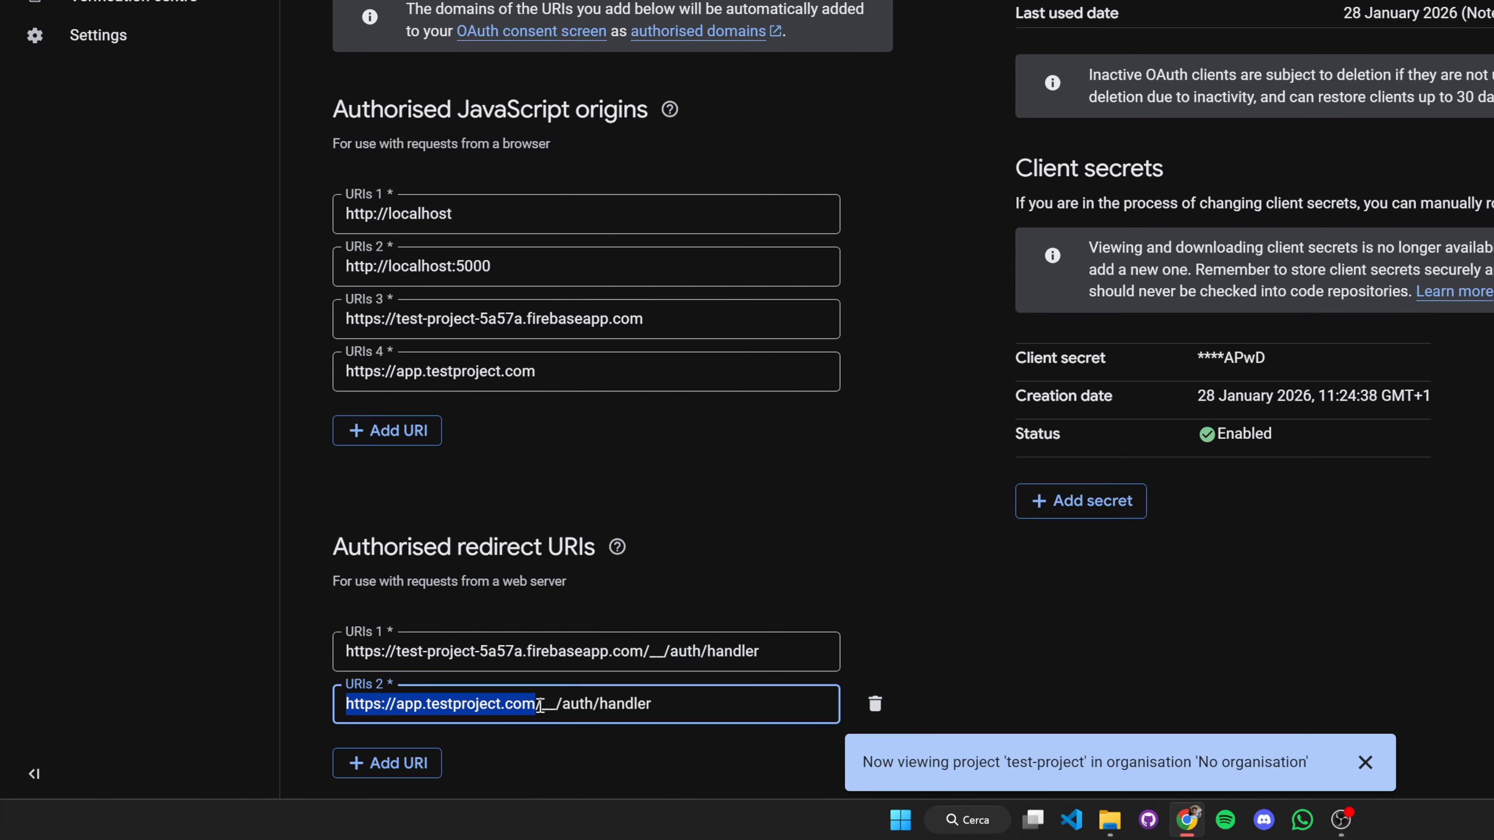
left_click_drag(541, 705, 654, 705)
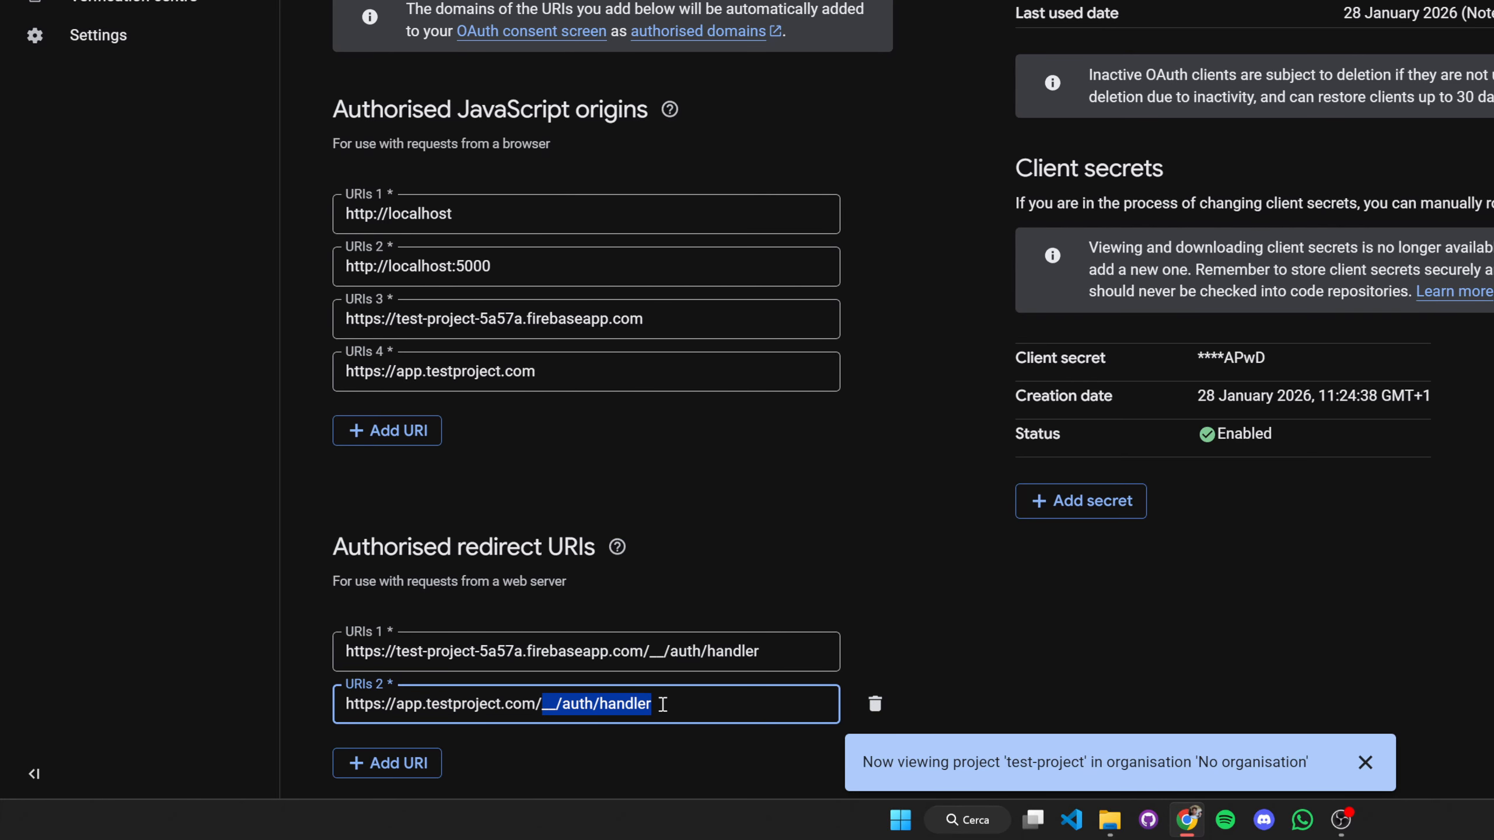
left_click_drag(650, 654, 771, 655)
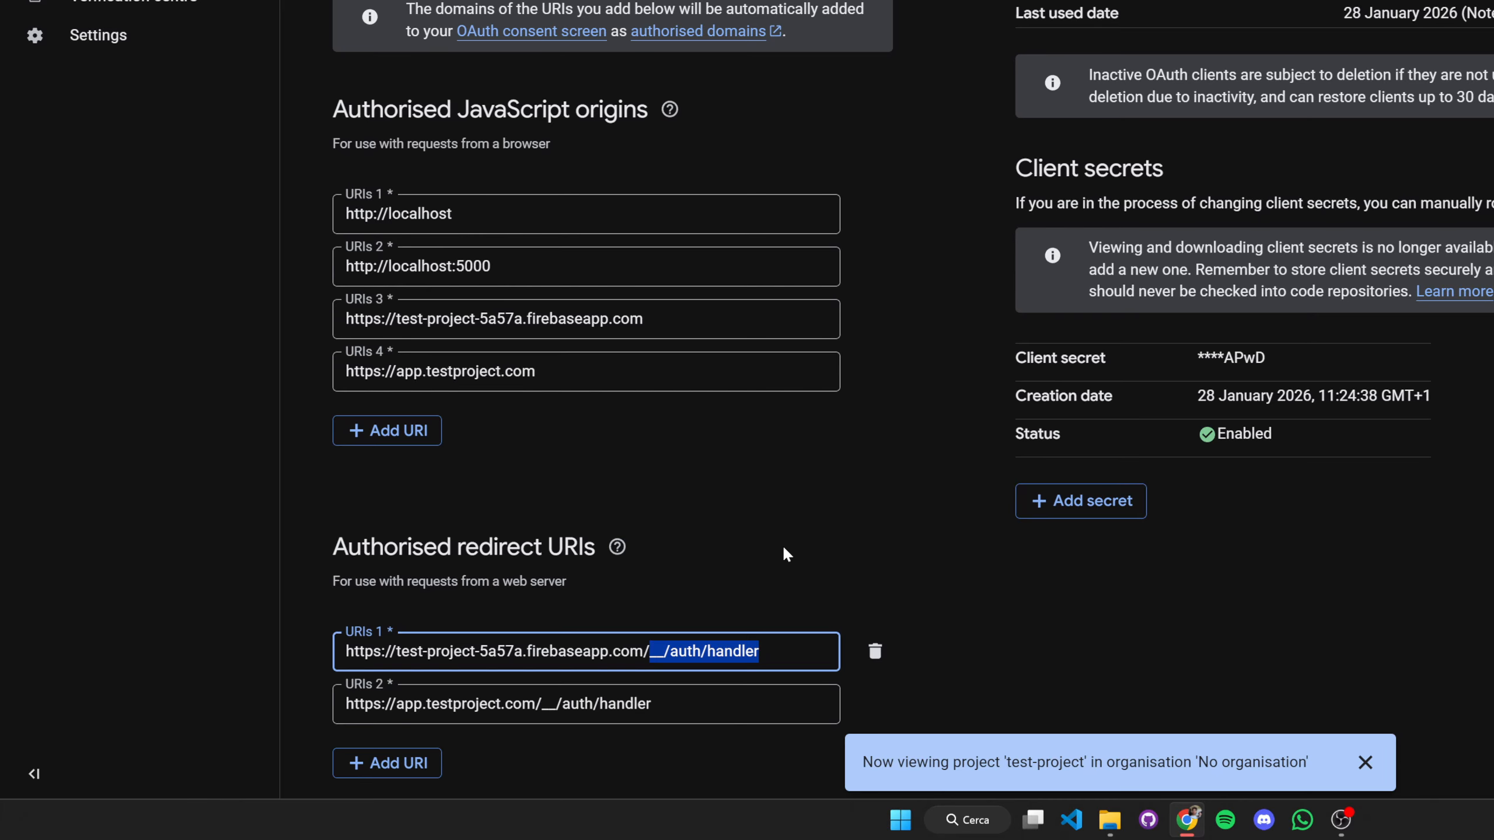
left_click(803, 703)
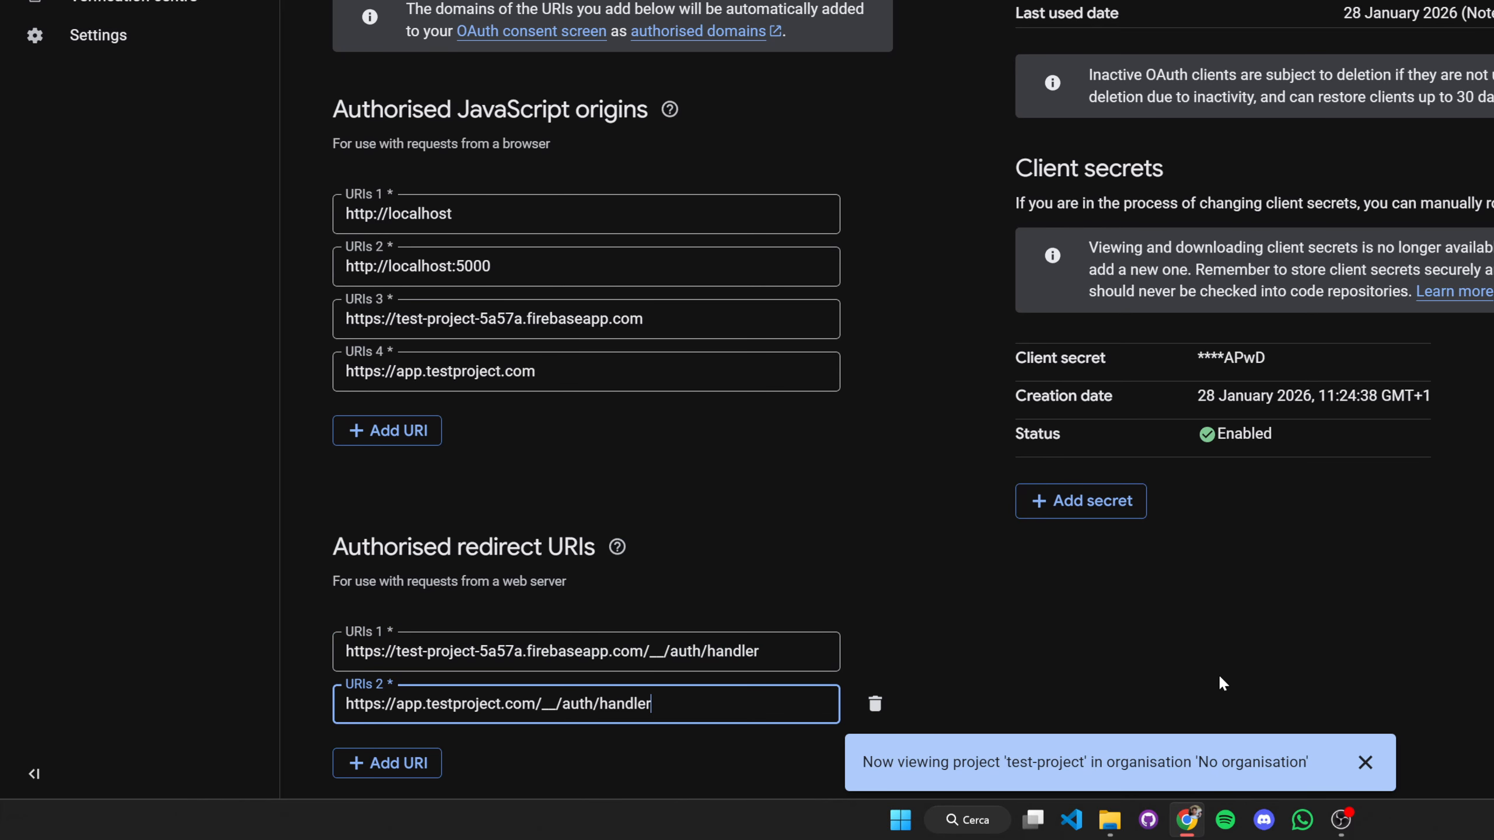
left_click(1365, 762)
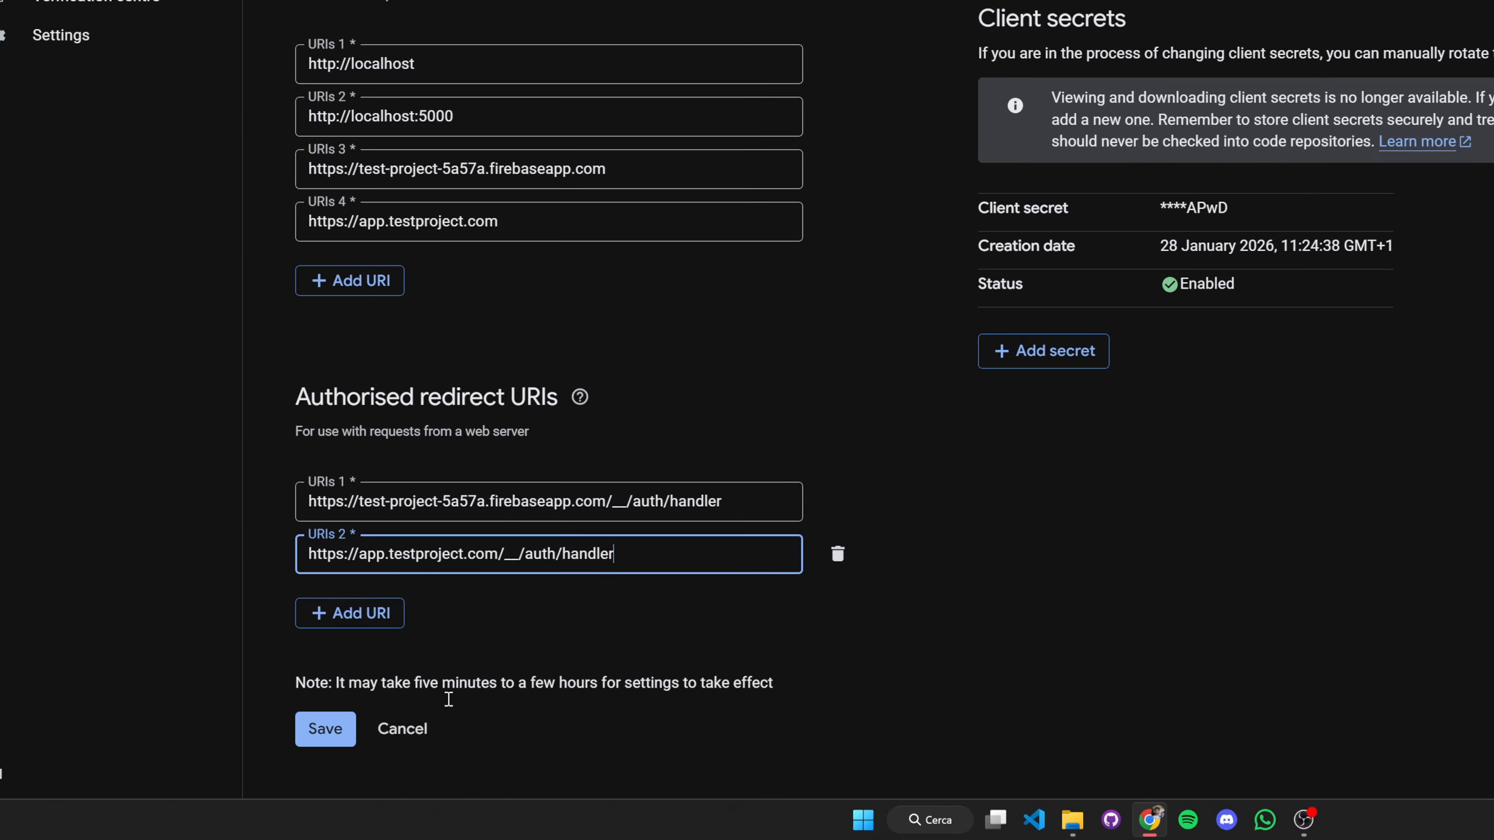
left_click(325, 729)
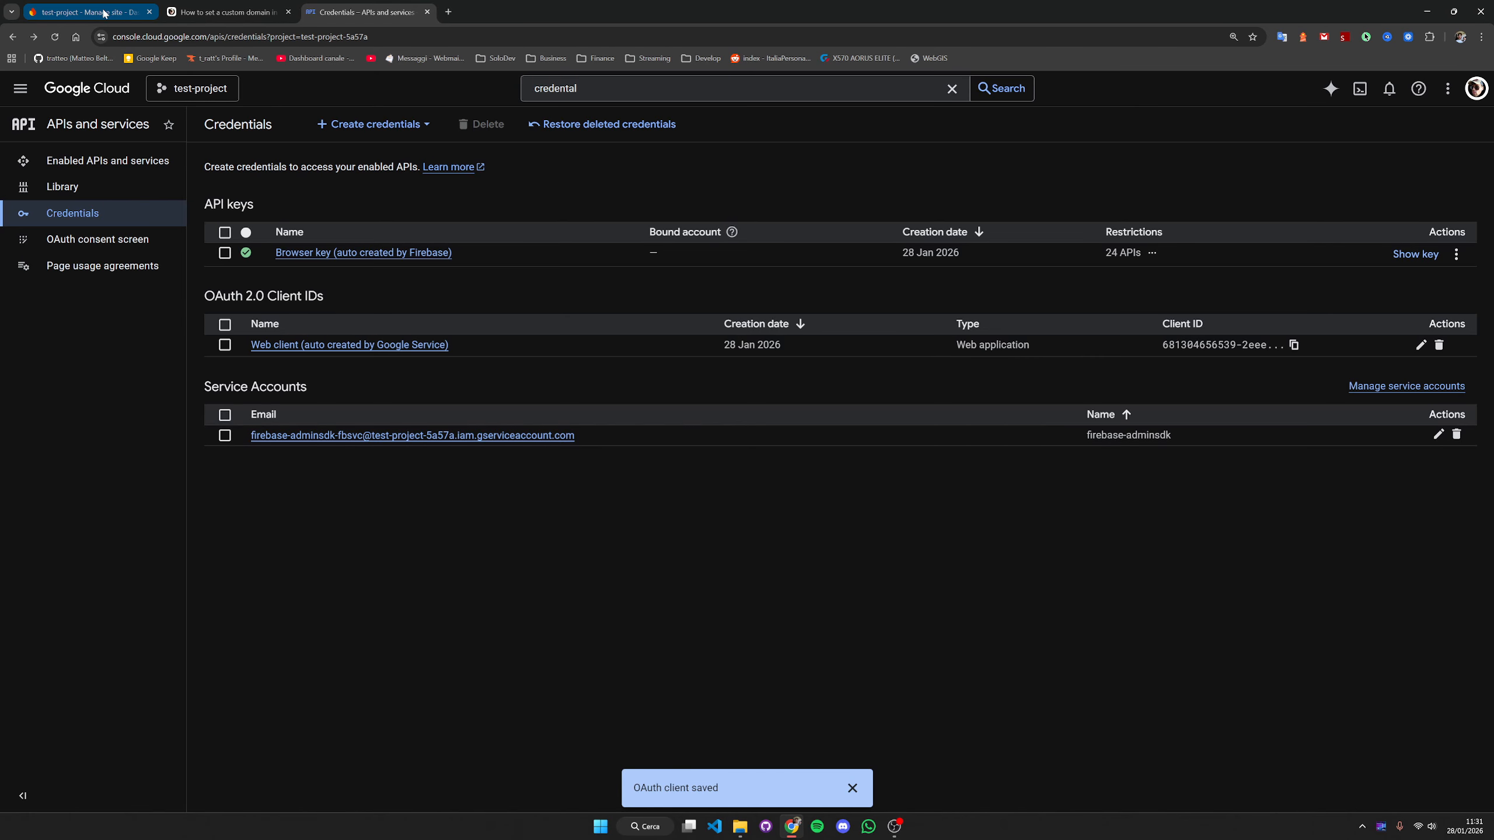
- Switch to the article on setting a custom domain in Firebase Auth and examine the authDomain key in its firebase.ts sample
left_click(125, 13)
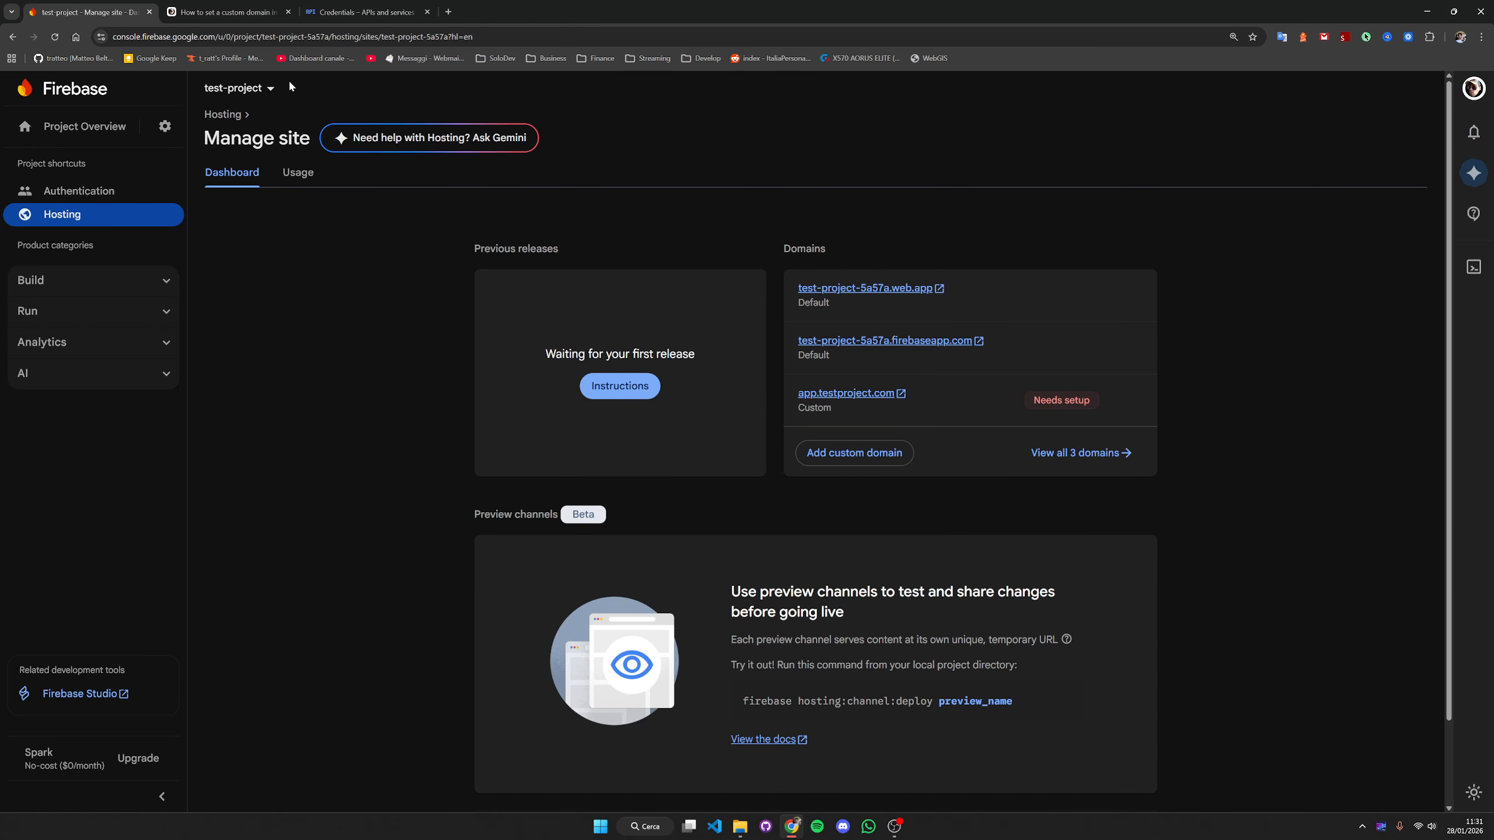
left_click(224, 12)
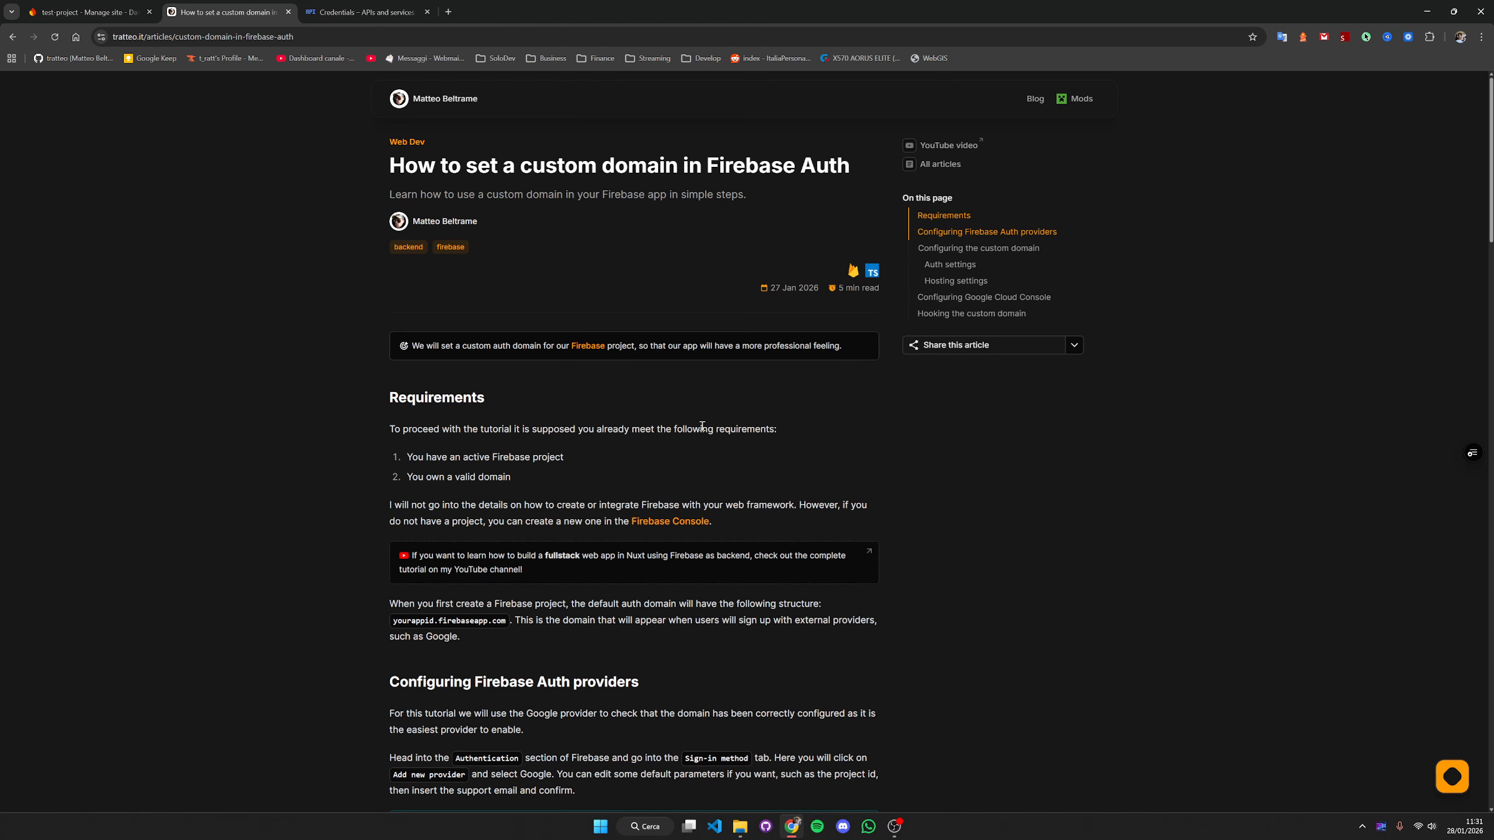
scroll(706, 425, "down", 5)
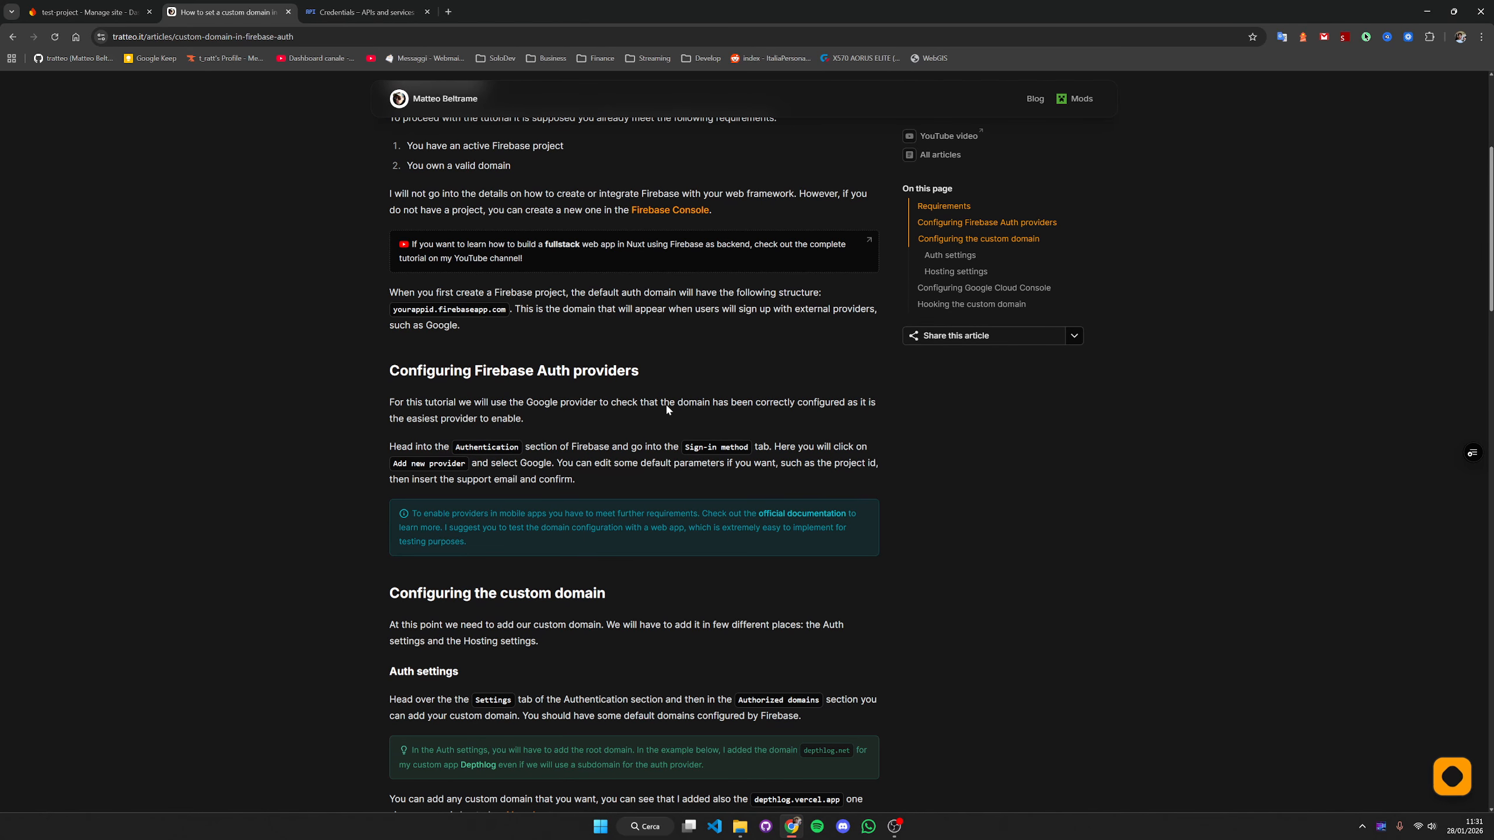
scroll(706, 412, "down", 15)
scroll(704, 456, "down", 8)
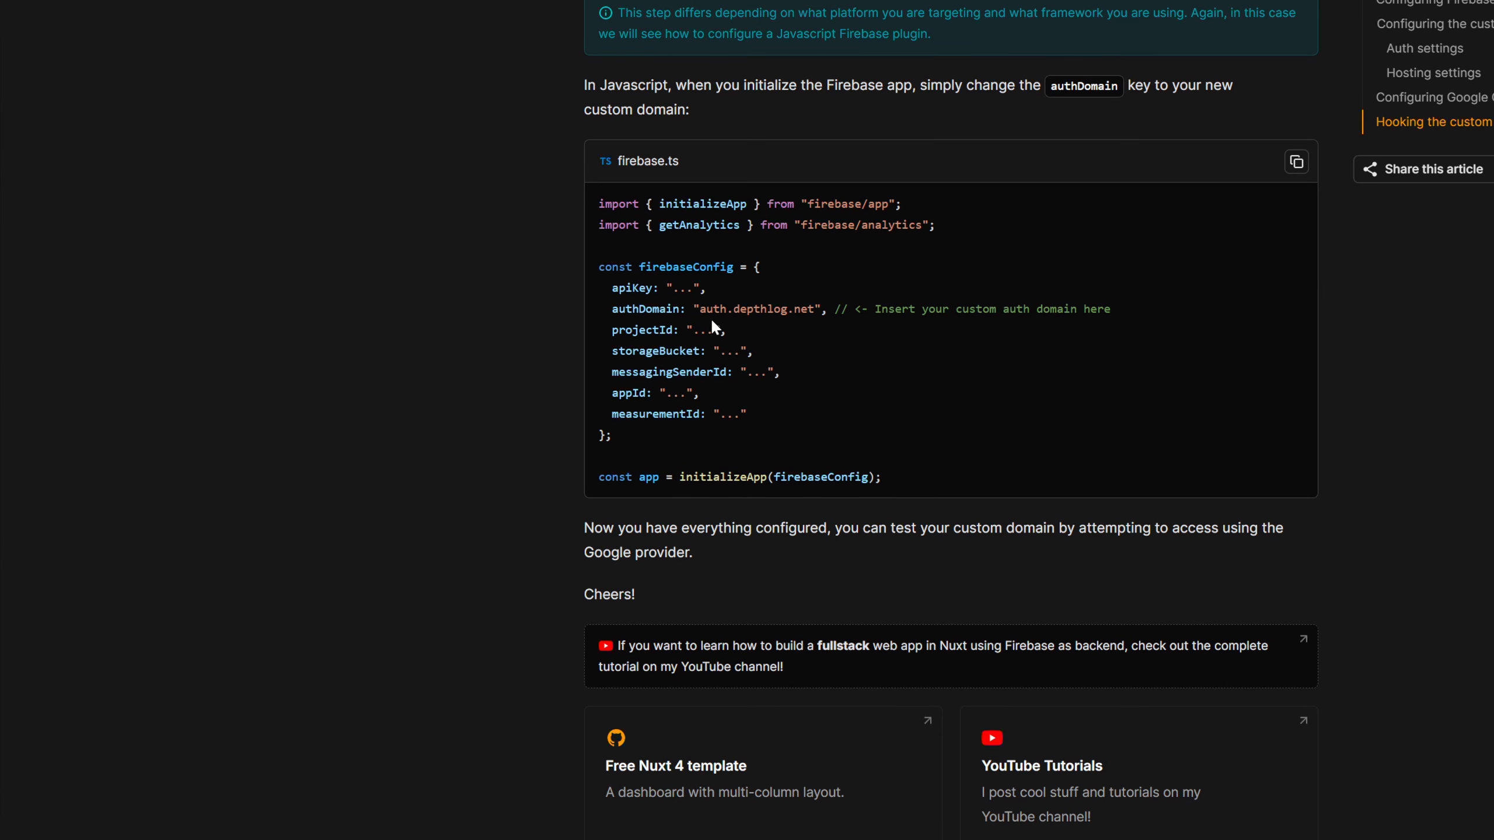
left_click_drag(698, 309, 815, 310)
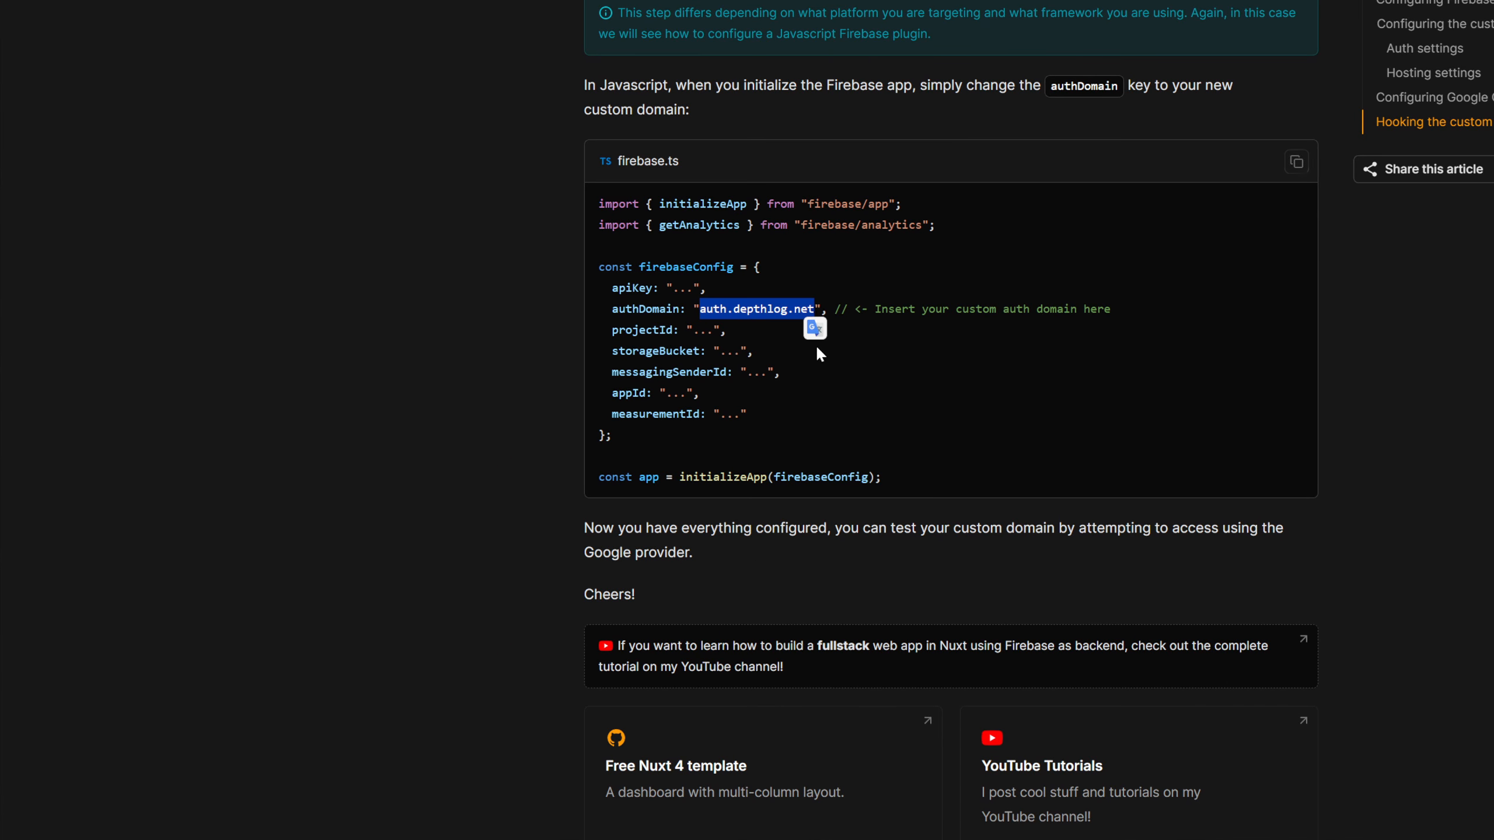
left_click(703, 309)
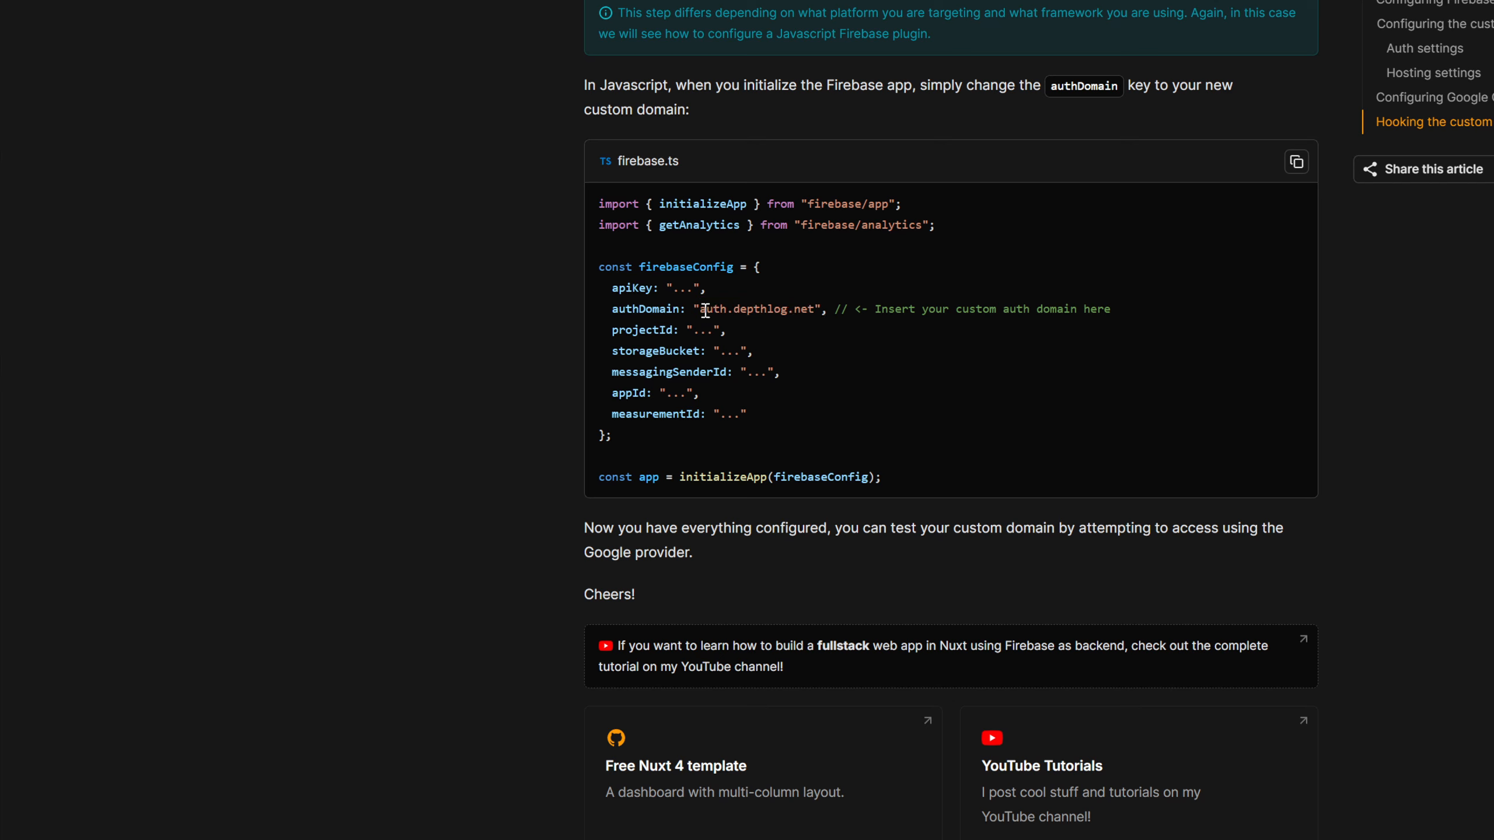
left_click_drag(699, 309, 817, 310)
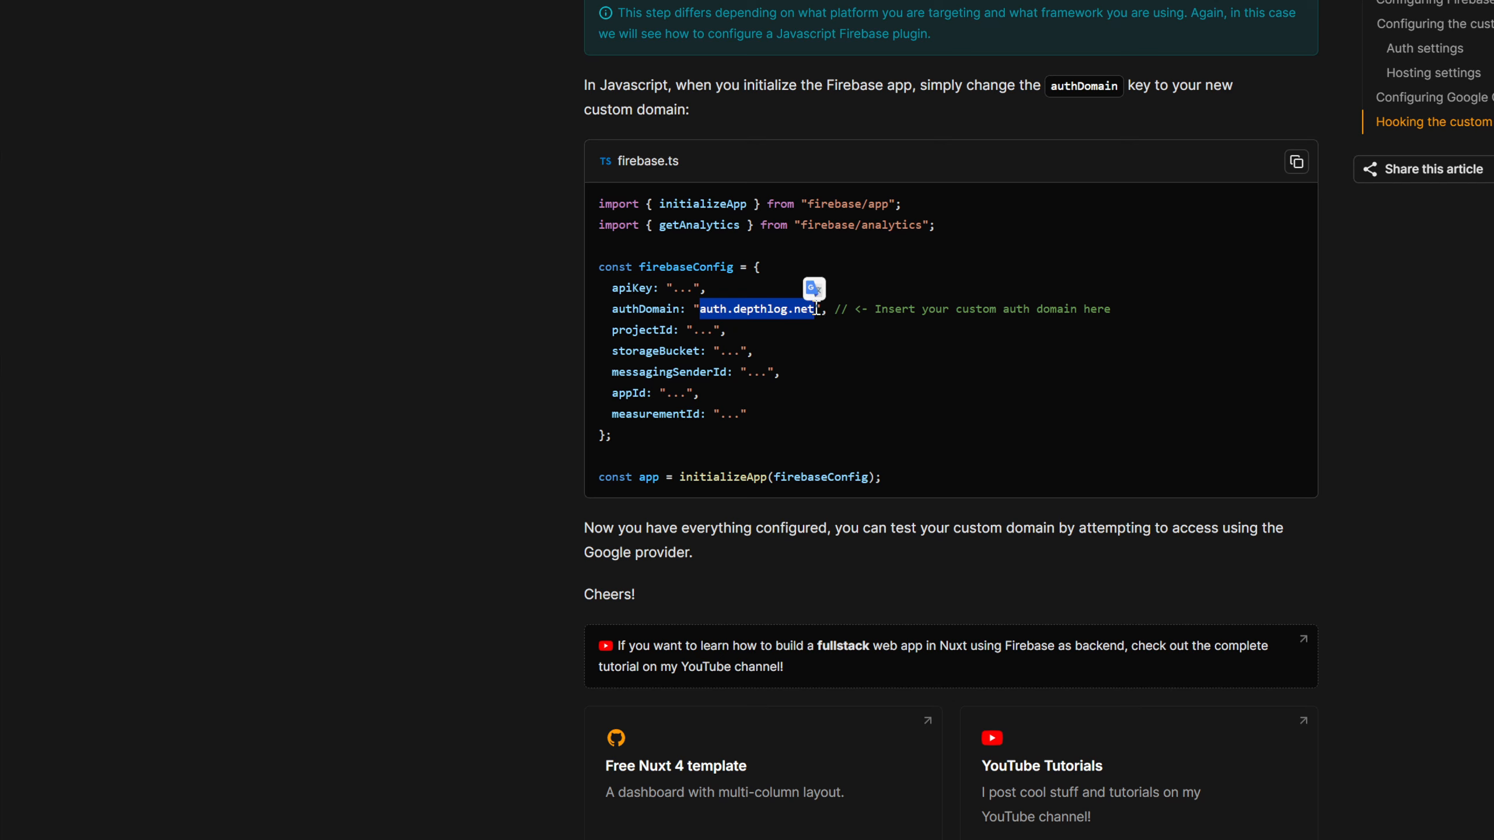
left_click(803, 343)
left_click_drag(698, 309, 817, 310)
left_click(819, 351)
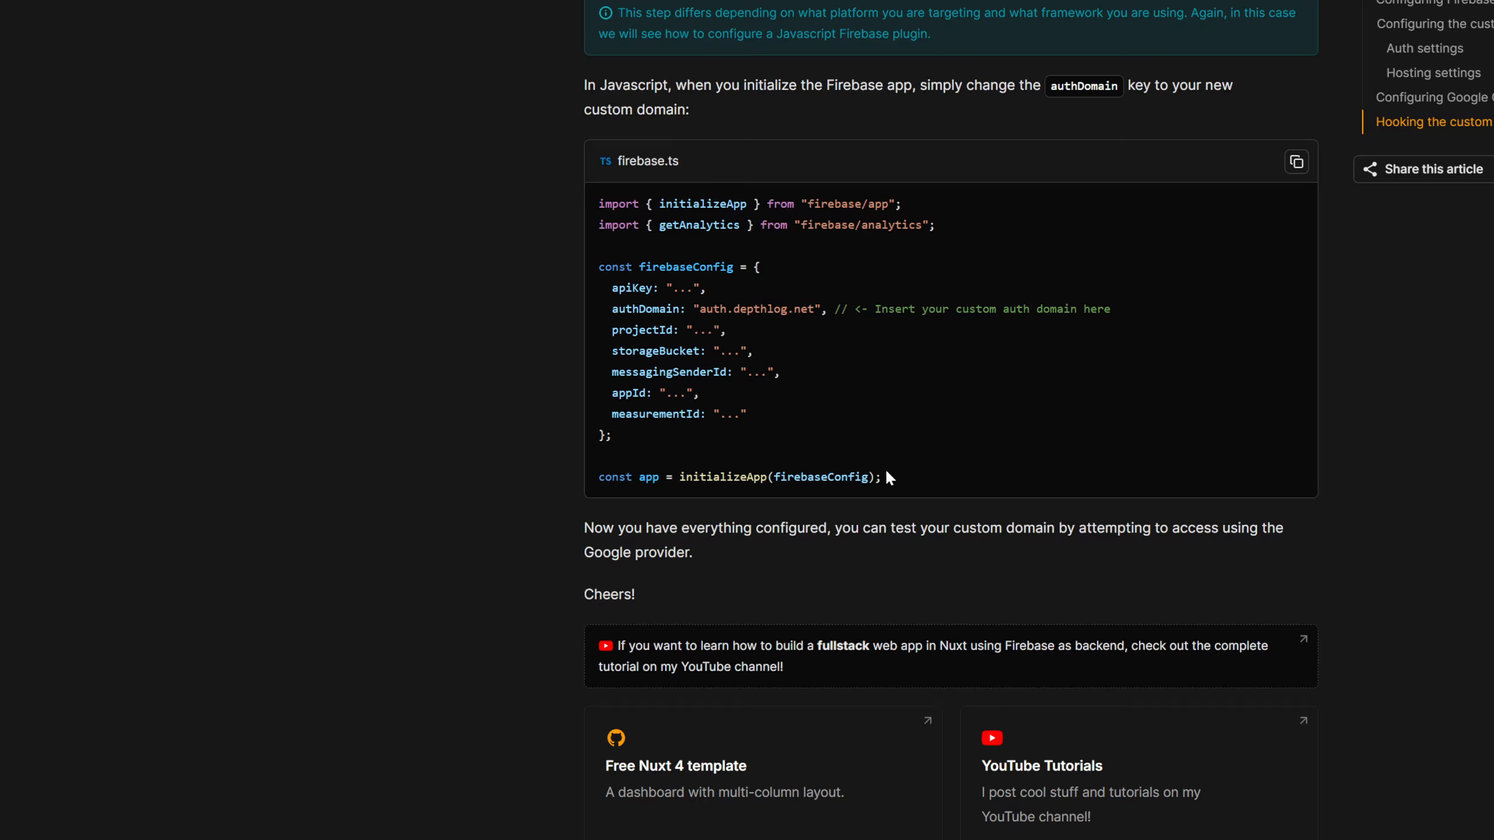